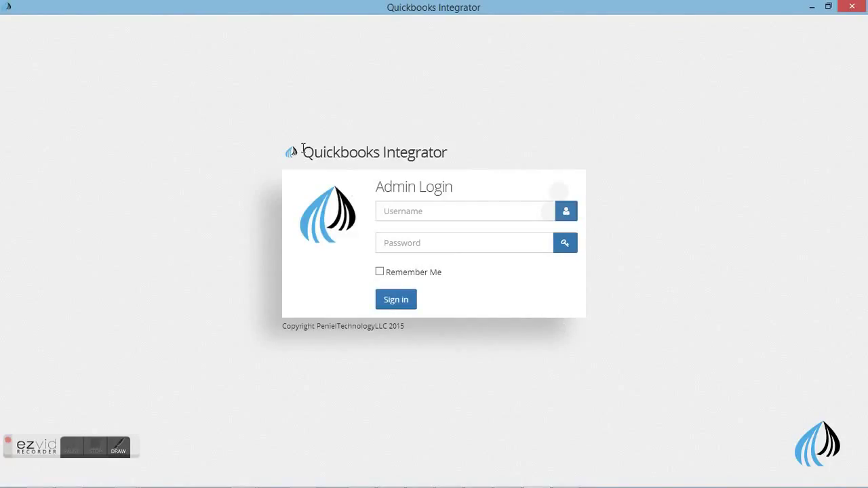
{"action": "left_click_drag", "start_coordinate": [302, 151], "coordinate": [475, 153]}
{"action": "left_click", "coordinate": [475, 153]}
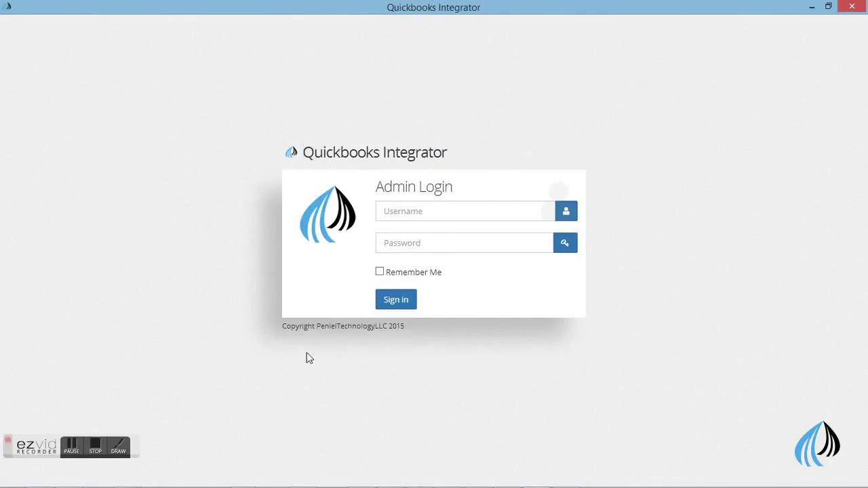
{"action": "left_click_drag", "start_coordinate": [318, 324], "coordinate": [439, 339]}
{"action": "left_click", "coordinate": [440, 339]}
Step: Sign in to the admin login with the username admin and the account password, with Remember Me enabled
{"action": "left_click", "coordinate": [419, 215]}
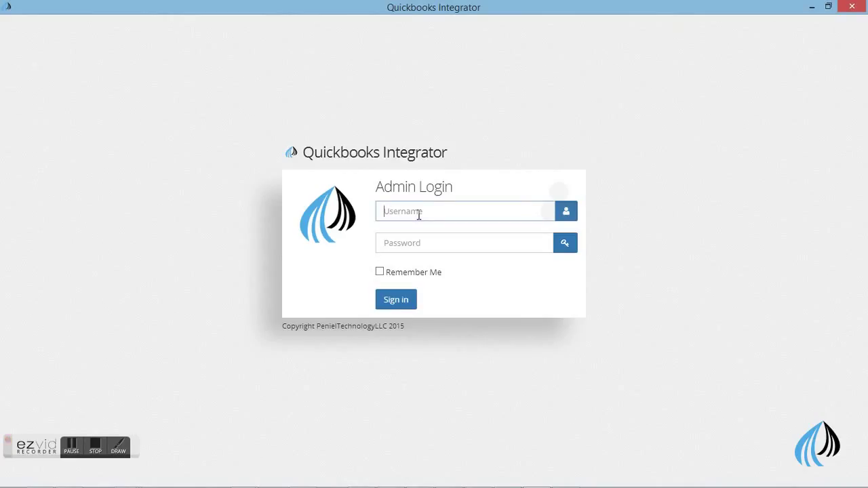
{"action": "type", "text": "admin"}
{"action": "key", "text": "Tab"}
{"action": "type", "text": "a"}
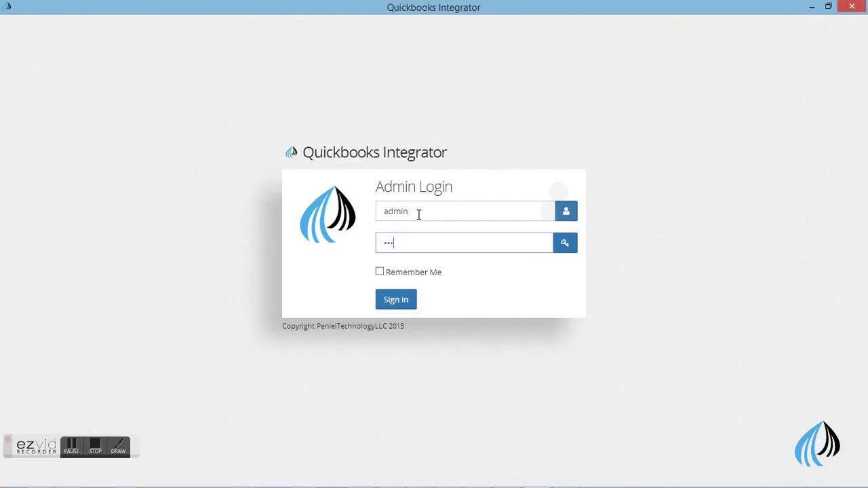
{"action": "left_click", "coordinate": [384, 281]}
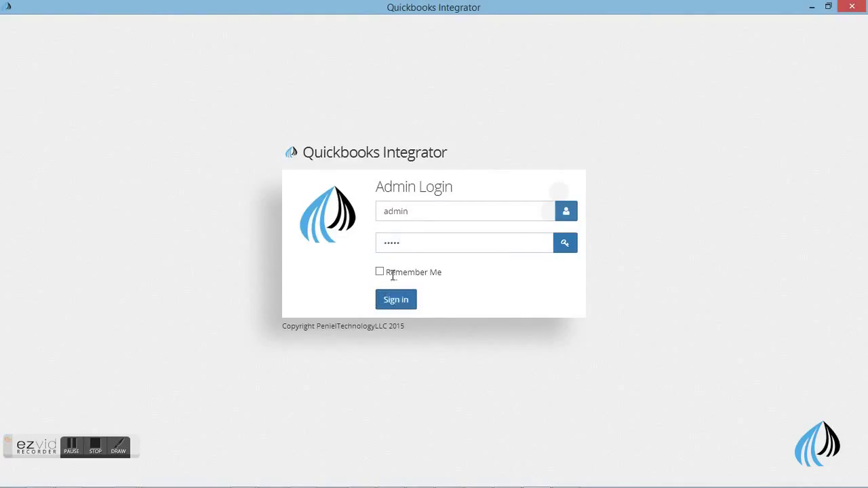
{"action": "left_click", "coordinate": [380, 272]}
{"action": "left_click", "coordinate": [392, 300]}
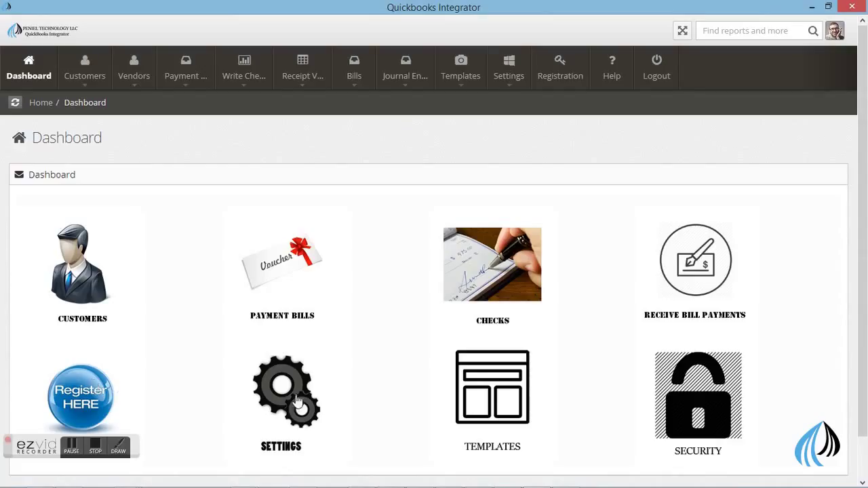
Step: Look over the dashboard and open the customer list
{"action": "scroll", "coordinate": [603, 357], "scroll_direction": "down", "scroll_amount": 1}
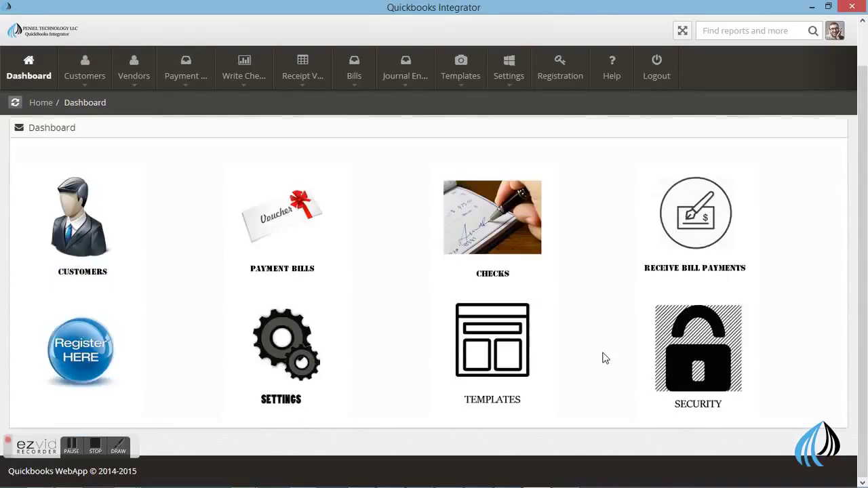
{"action": "scroll", "coordinate": [603, 356], "scroll_direction": "up", "scroll_amount": 1}
{"action": "left_click", "coordinate": [85, 71]}
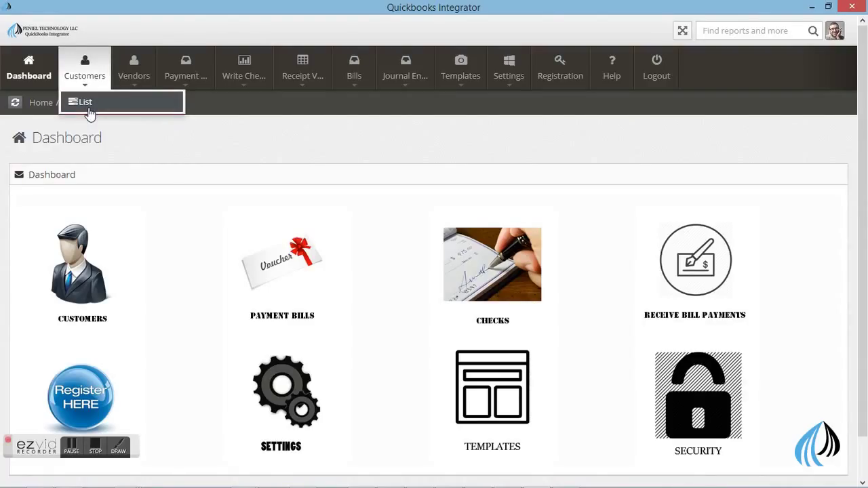
{"action": "left_click", "coordinate": [87, 103]}
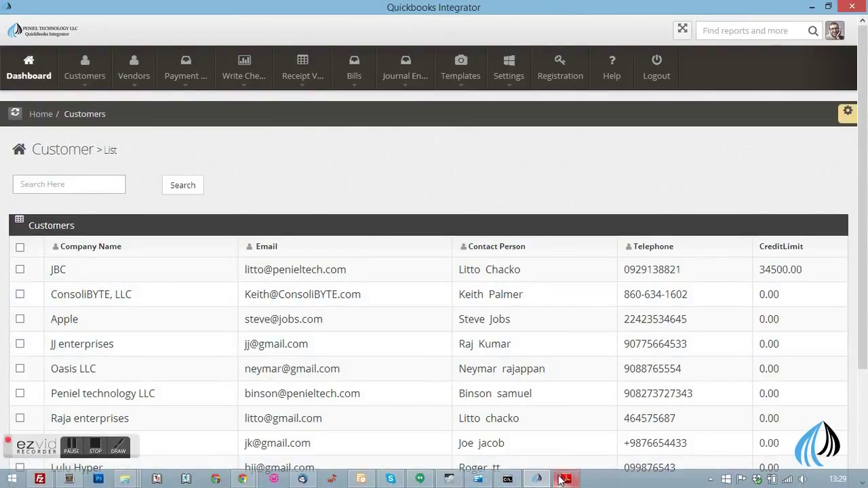
Step: Switch to QuickBooks Enterprise and open the Customer Center to compare its customers with the integrator's list
{"action": "mouse_move", "coordinate": [557, 482]}
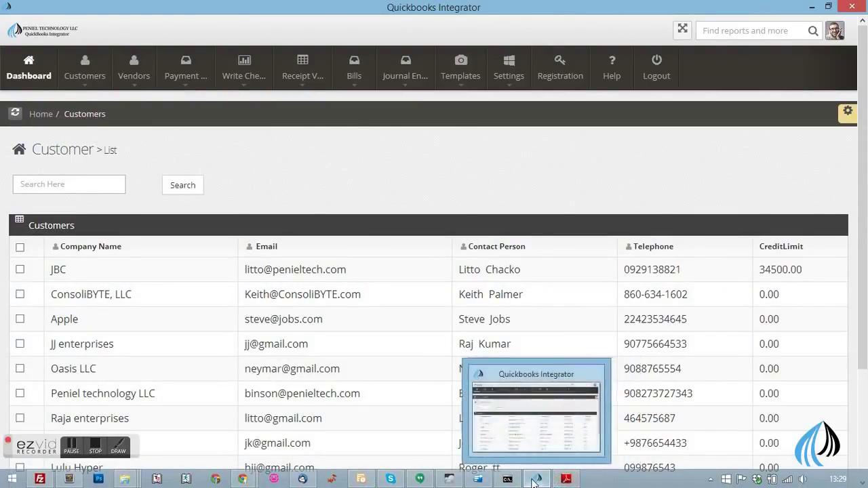
{"action": "left_click", "coordinate": [481, 479]}
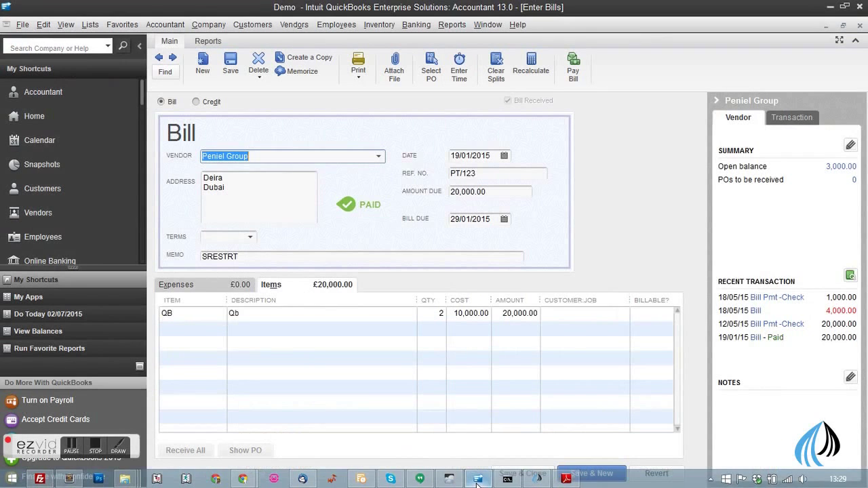
{"action": "left_click", "coordinate": [80, 189]}
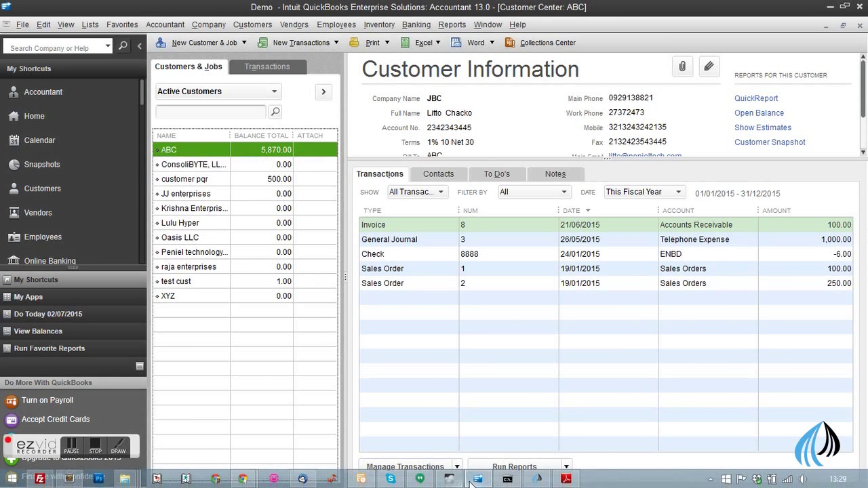
Step: Switch back to Quickbooks Integrator and open the vendor list
{"action": "left_click", "coordinate": [538, 479]}
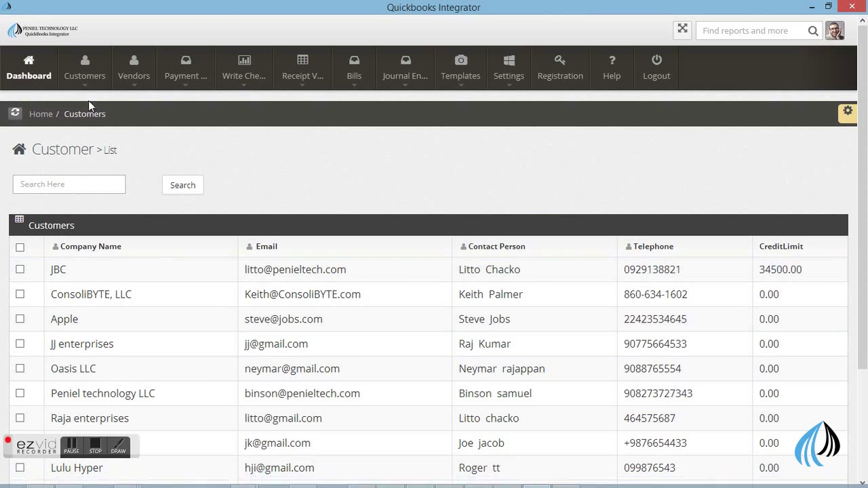
{"action": "left_click", "coordinate": [133, 68]}
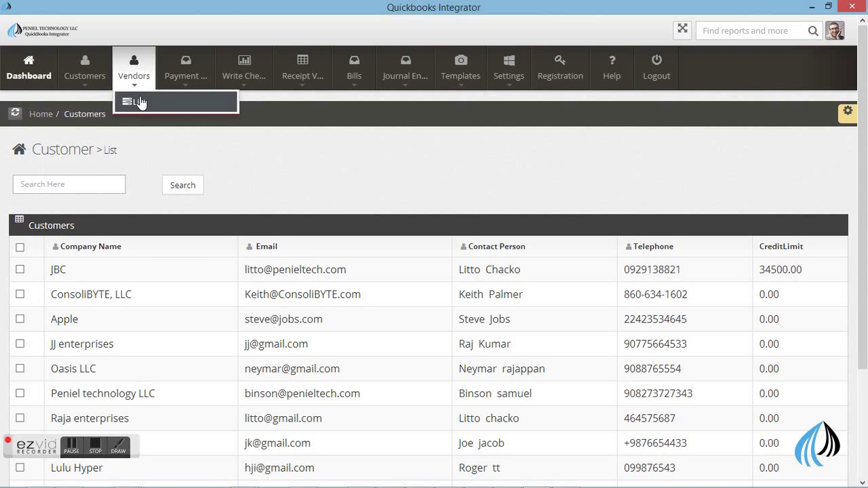
{"action": "left_click", "coordinate": [139, 101]}
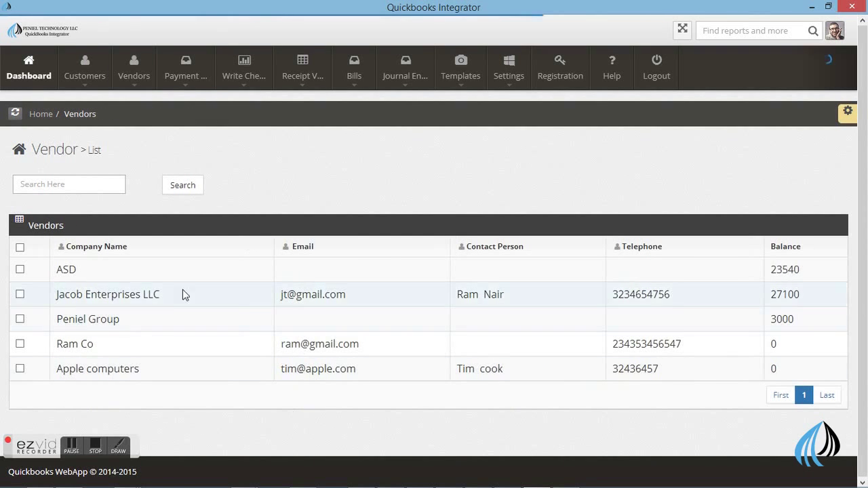
Step: Switch to QuickBooks Enterprise and open the Vendor Center to compare its vendors with the integrator's list
{"action": "mouse_move", "coordinate": [529, 486]}
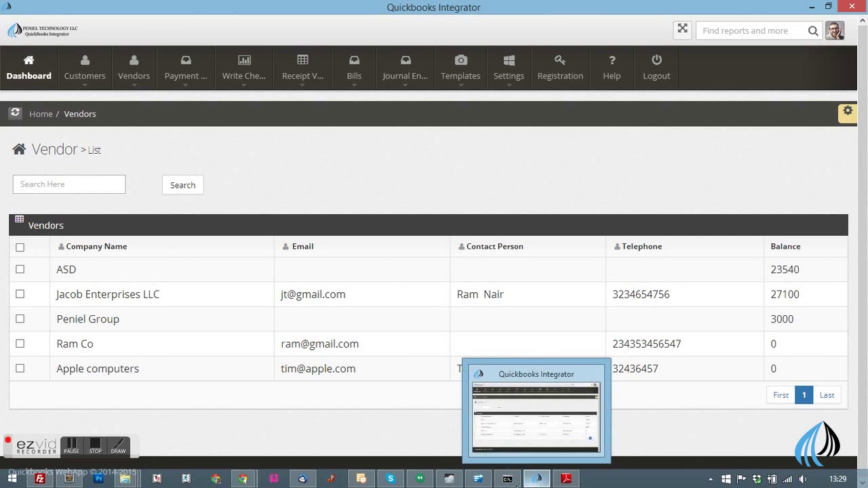
{"action": "left_click", "coordinate": [478, 482]}
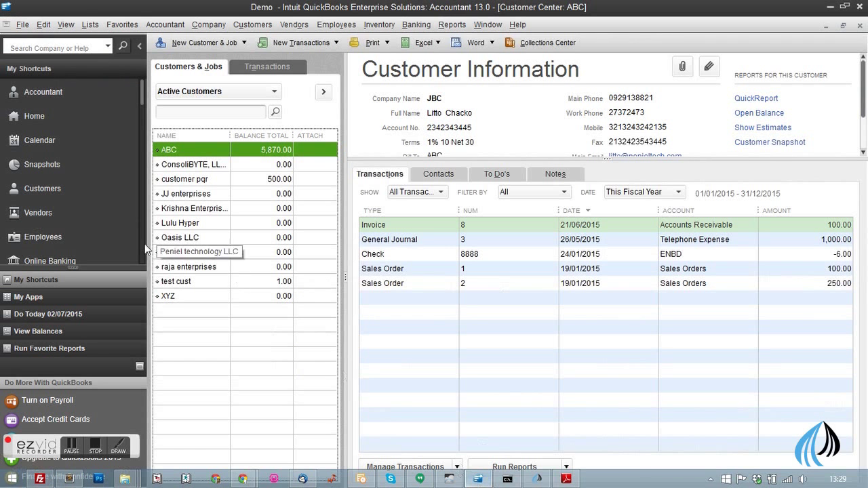
{"action": "left_click", "coordinate": [33, 217]}
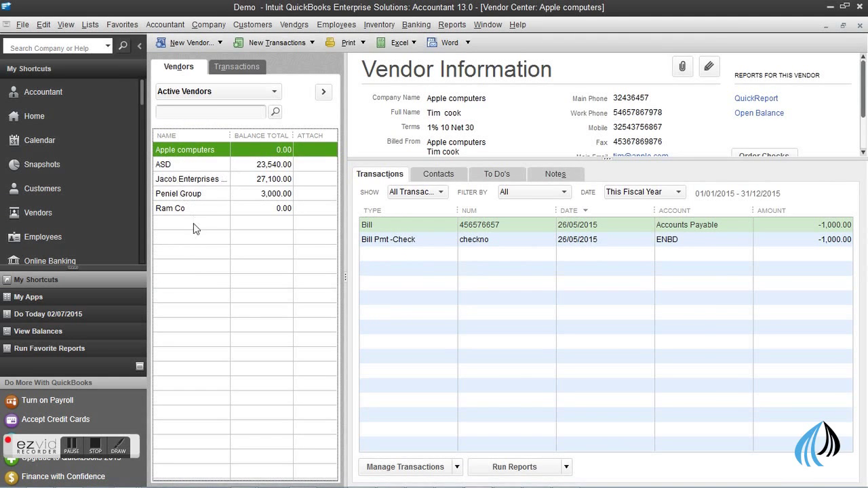
{"action": "mouse_move", "coordinate": [409, 485]}
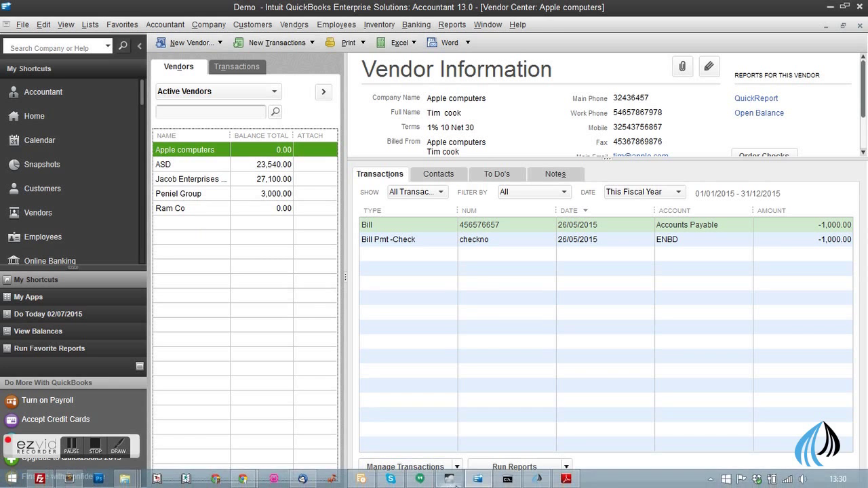
{"action": "mouse_move", "coordinate": [475, 480]}
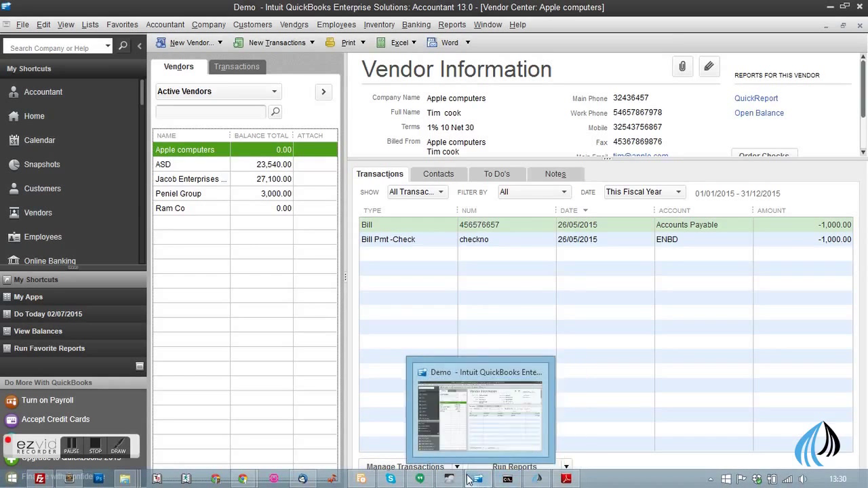
Step: Switch back to Quickbooks Integrator, open the bills list and look through its entries
{"action": "left_click", "coordinate": [537, 479]}
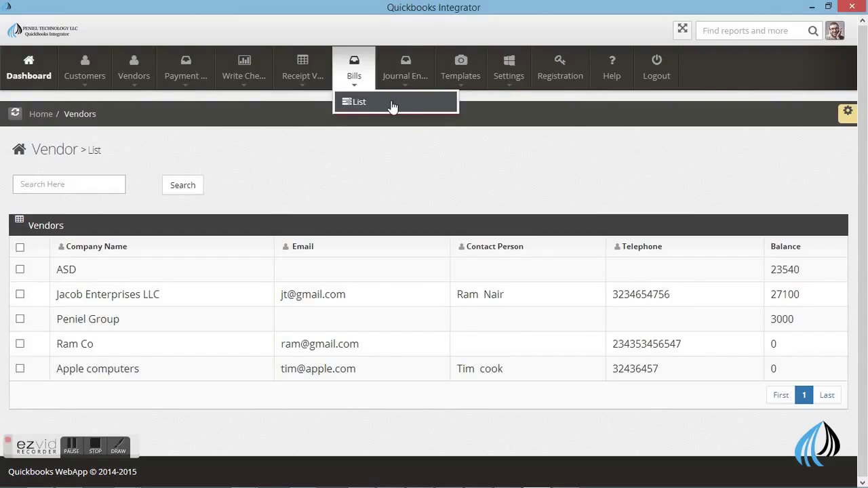
{"action": "left_click", "coordinate": [392, 103]}
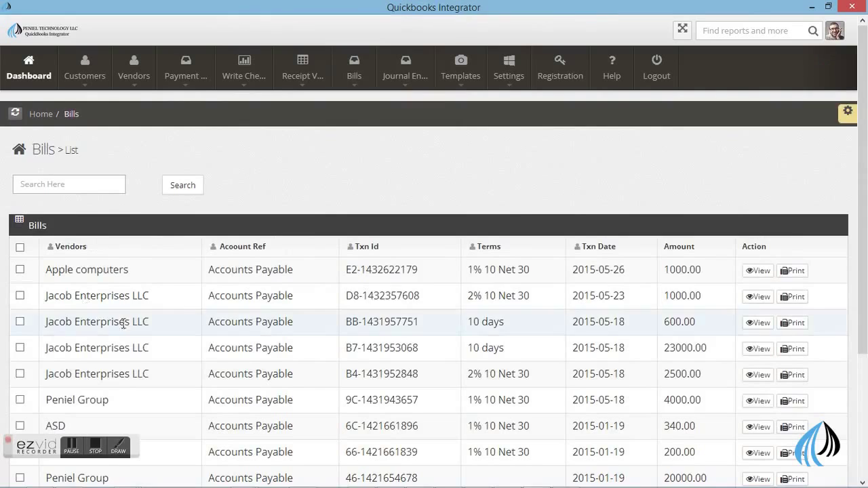
{"action": "scroll", "coordinate": [198, 305], "scroll_direction": "down", "scroll_amount": 2}
{"action": "scroll", "coordinate": [358, 295], "scroll_direction": "up", "scroll_amount": 2}
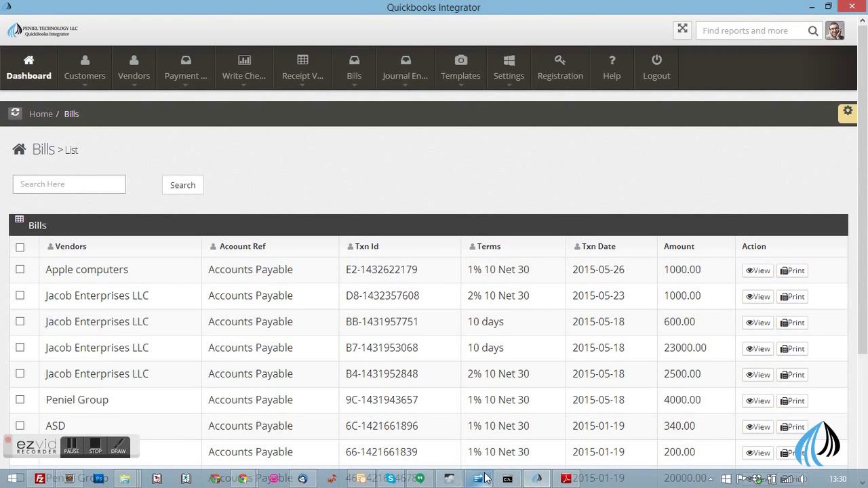
Step: Switch to QuickBooks Enterprise and close the Vendor Center, Customer Center and Enter Bills windows to return to the Home page
{"action": "left_click", "coordinate": [479, 479]}
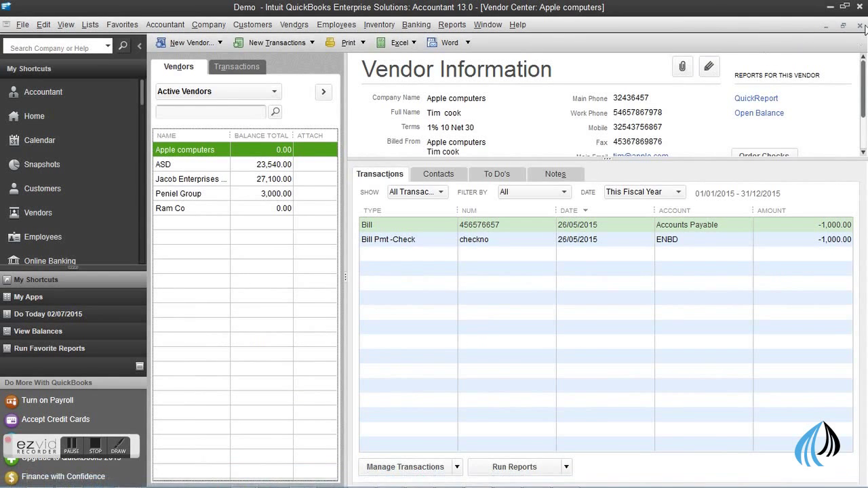
{"action": "left_click", "coordinate": [860, 25]}
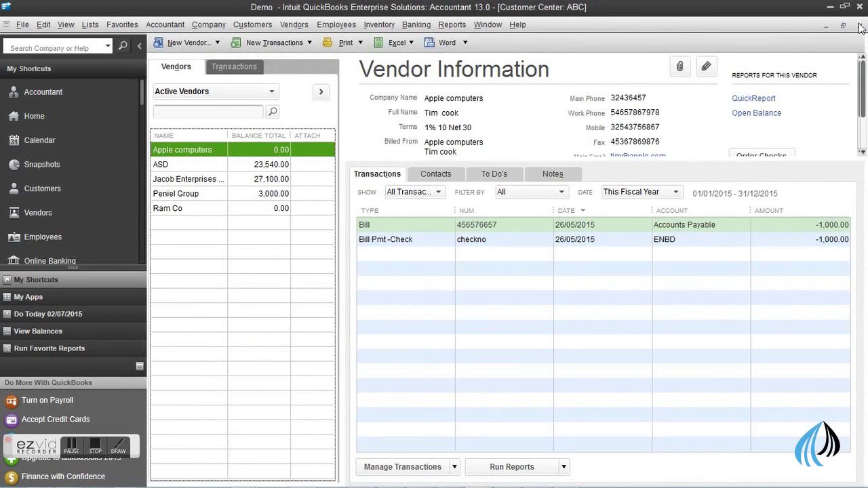
{"action": "left_click", "coordinate": [859, 26]}
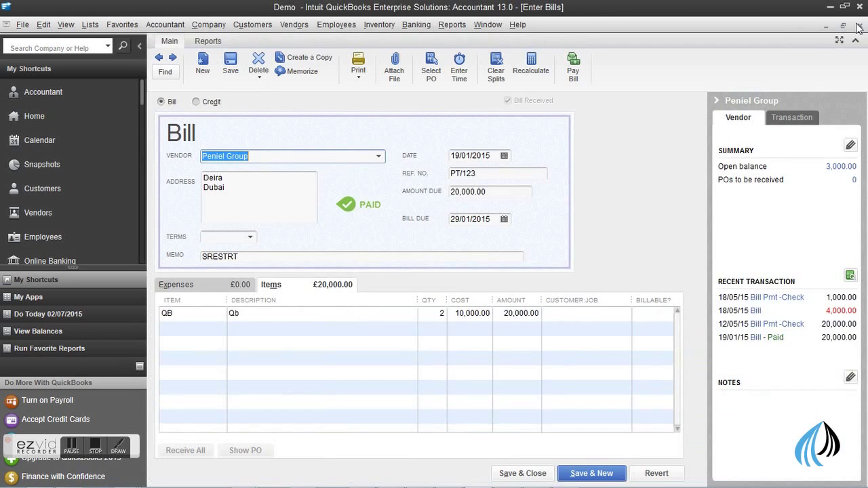
{"action": "left_click", "coordinate": [859, 25]}
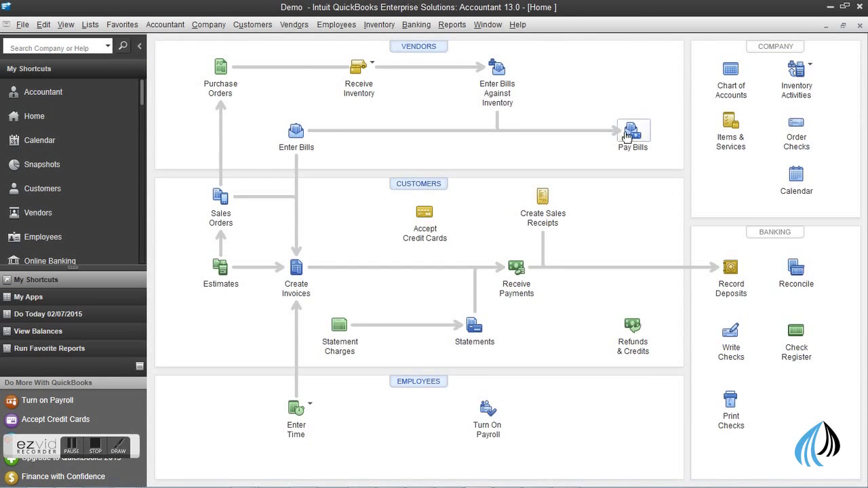
Step: Open Enter Bills and browse back through the saved bills to the Peniel Group bill for 4,000.00
{"action": "left_click", "coordinate": [291, 141]}
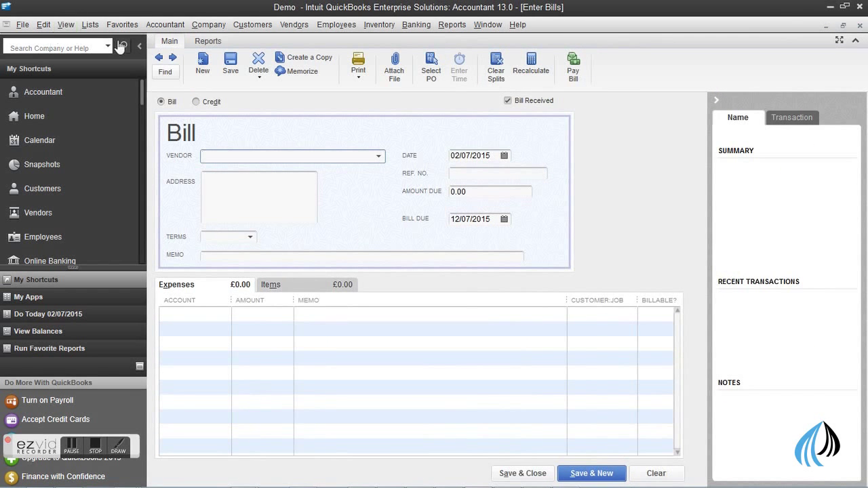
{"action": "left_click", "coordinate": [159, 58]}
{"action": "left_click", "coordinate": [159, 58]}
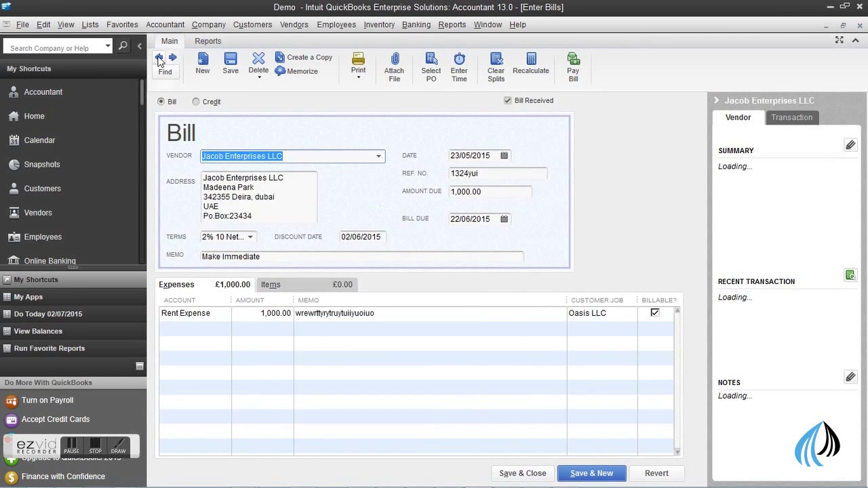
{"action": "left_click", "coordinate": [159, 58]}
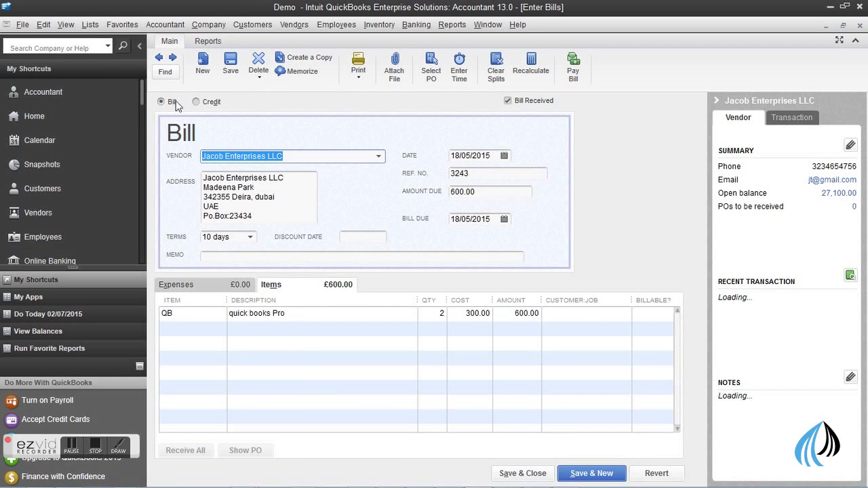
{"action": "left_click", "coordinate": [159, 58]}
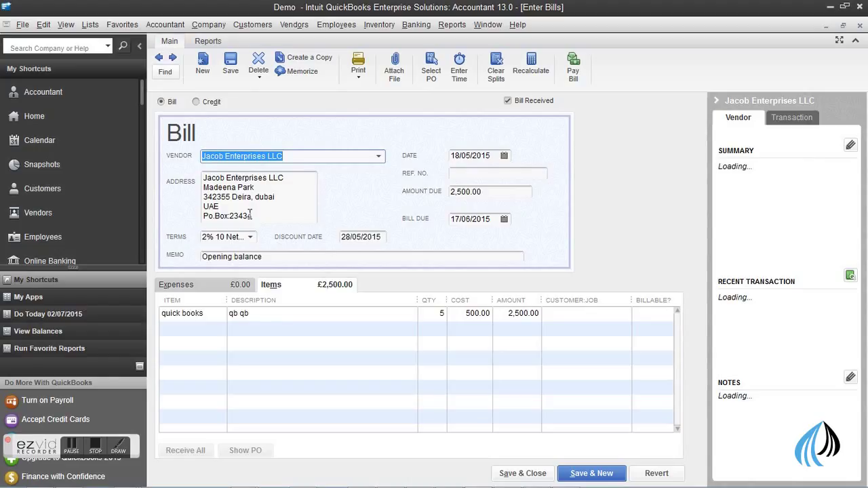
{"action": "left_click", "coordinate": [158, 58]}
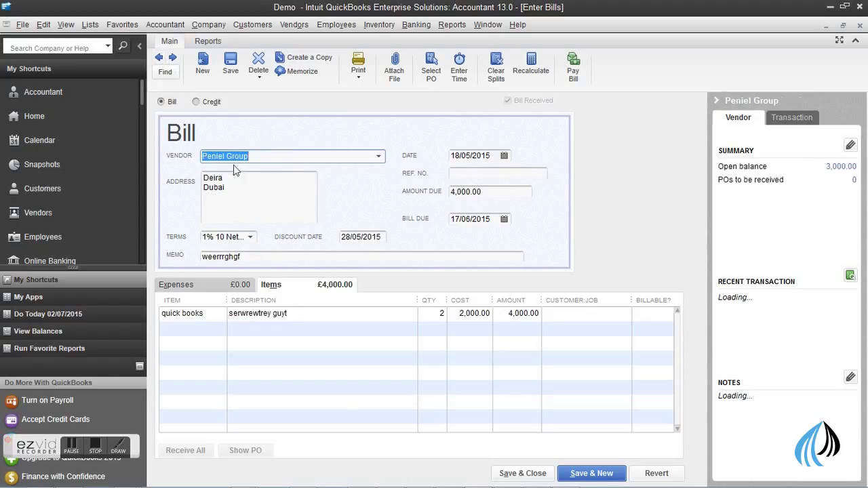
Step: Switch to Quickbooks Integrator and print the Apple computers bill as billE2-1432622179.pdf in the Music folder, replacing the existing file
{"action": "mouse_move", "coordinate": [509, 485]}
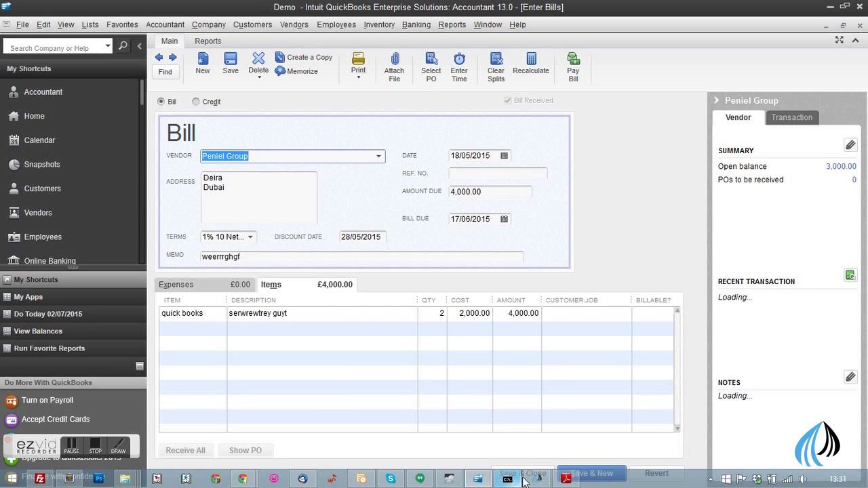
{"action": "left_click", "coordinate": [536, 479]}
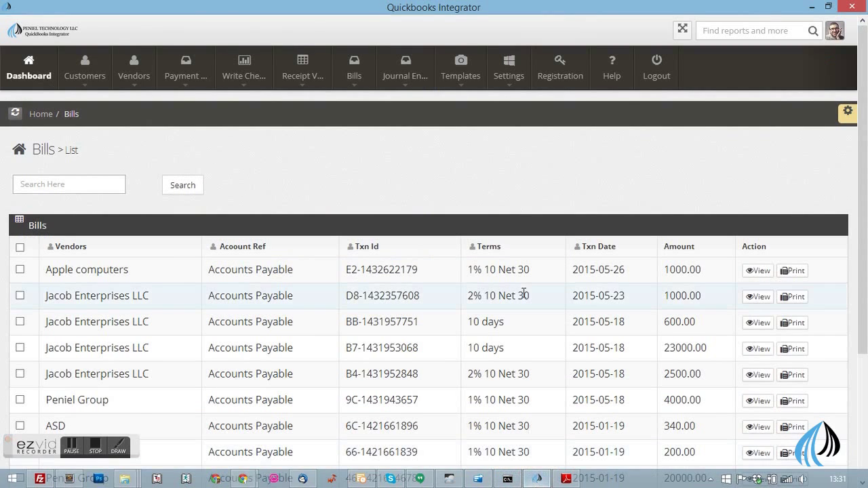
{"action": "scroll", "coordinate": [451, 295], "scroll_direction": "down", "scroll_amount": 1}
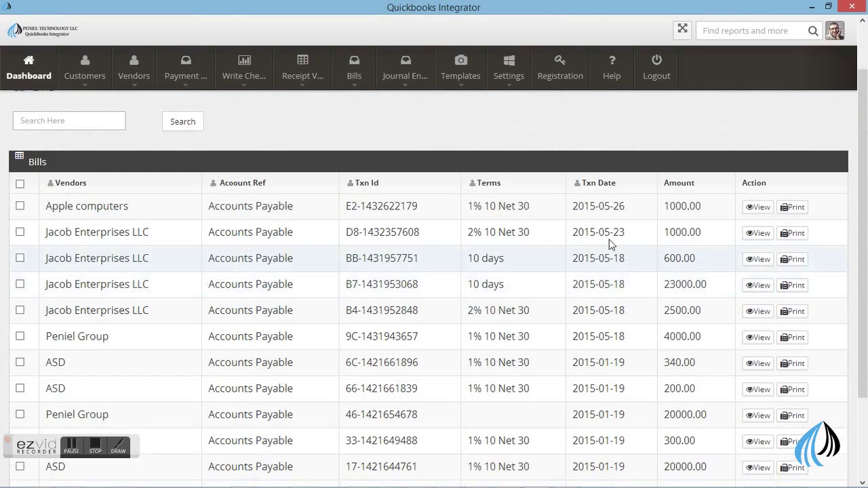
{"action": "left_click", "coordinate": [800, 209]}
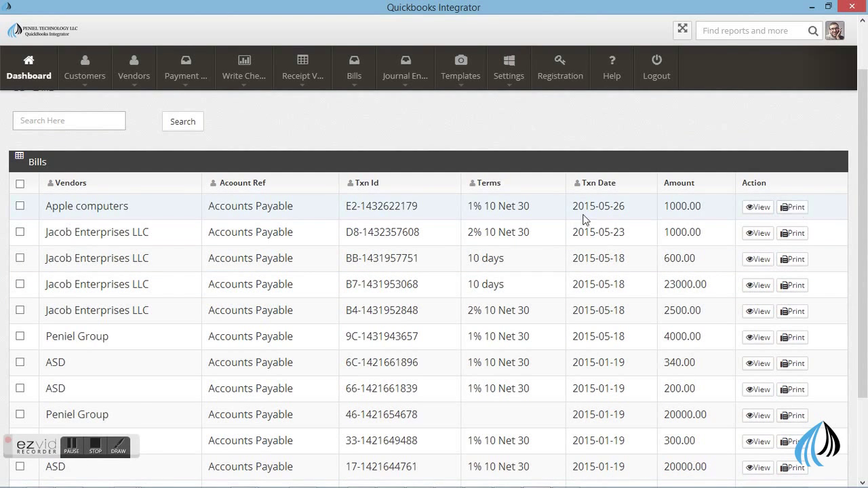
{"action": "left_click", "coordinate": [795, 210]}
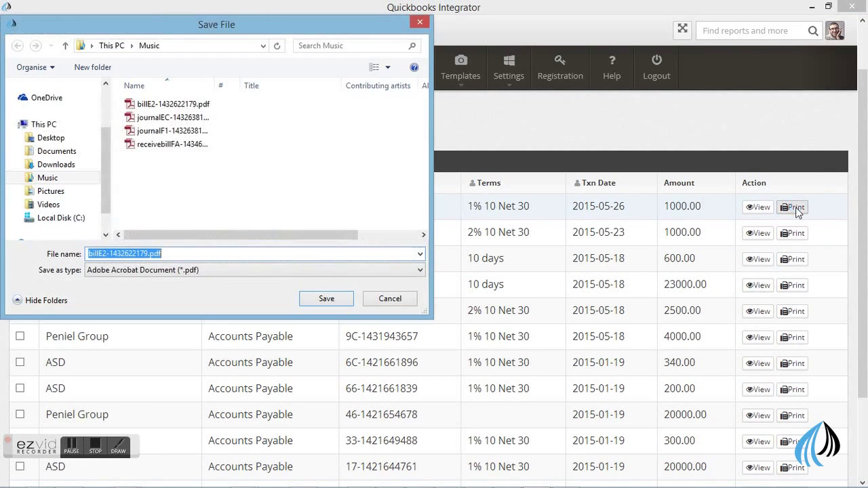
{"action": "left_click", "coordinate": [317, 298]}
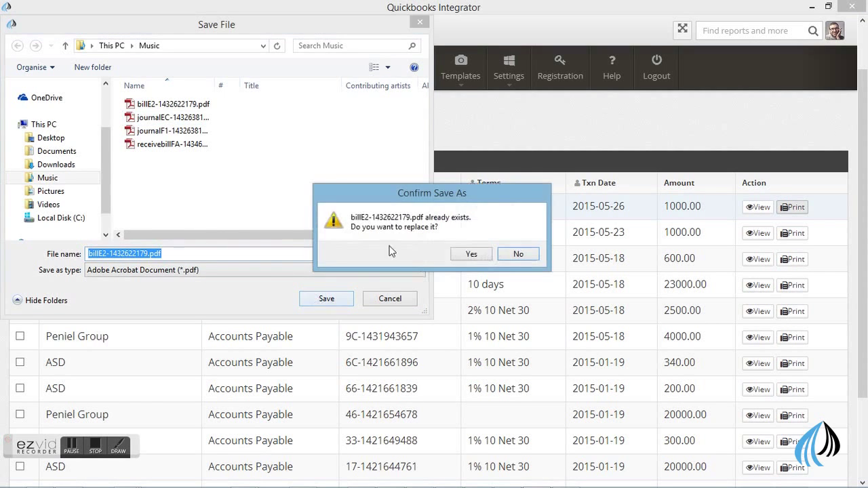
{"action": "left_click", "coordinate": [491, 255]}
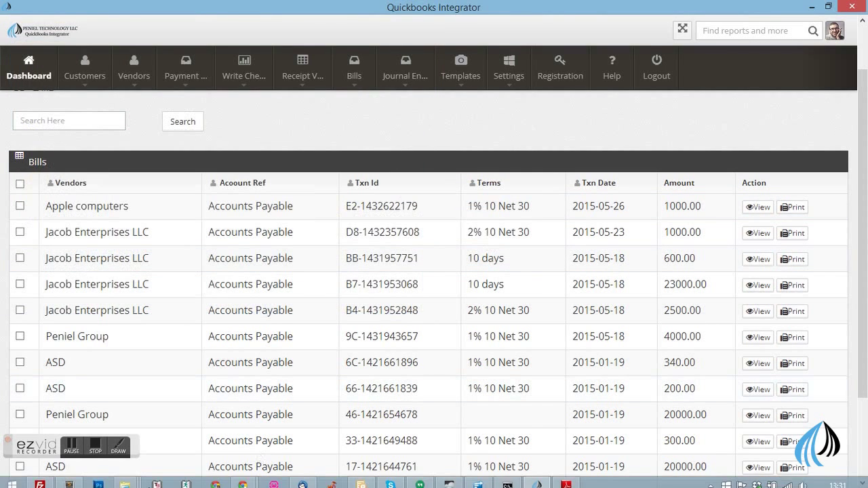
Step: Switch to the Music folder in File Explorer and open billE2-1432622179.pdf
{"action": "mouse_move", "coordinate": [132, 479]}
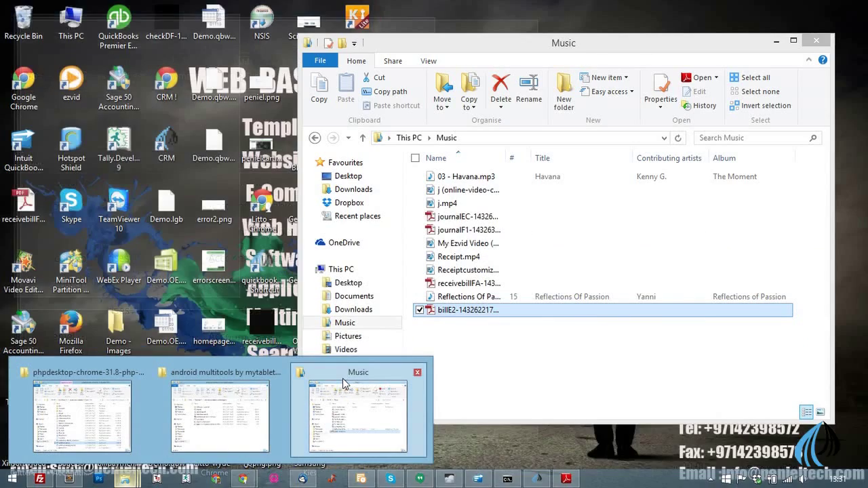
{"action": "left_click", "coordinate": [342, 378]}
{"action": "double_click", "coordinate": [445, 312]}
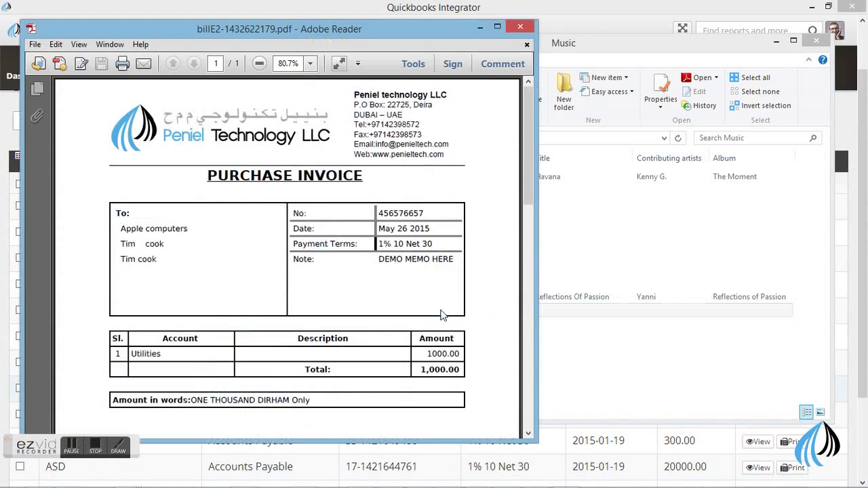
Step: Examine the maximized purchase invoice at 100% zoom, then minimize the PDF and the Music folder to return to Quickbooks Integrator
{"action": "left_click", "coordinate": [498, 26]}
{"action": "left_click", "coordinate": [306, 42]}
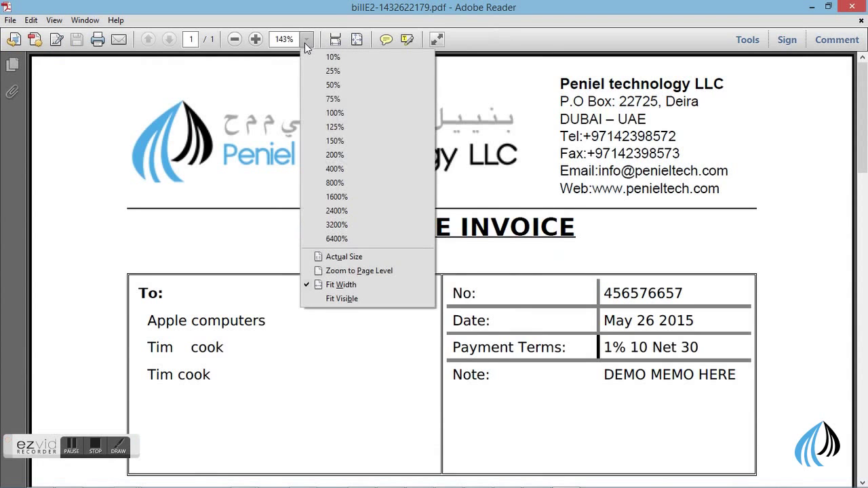
{"action": "left_click", "coordinate": [345, 113]}
{"action": "scroll", "coordinate": [512, 238], "scroll_direction": "down", "scroll_amount": 2}
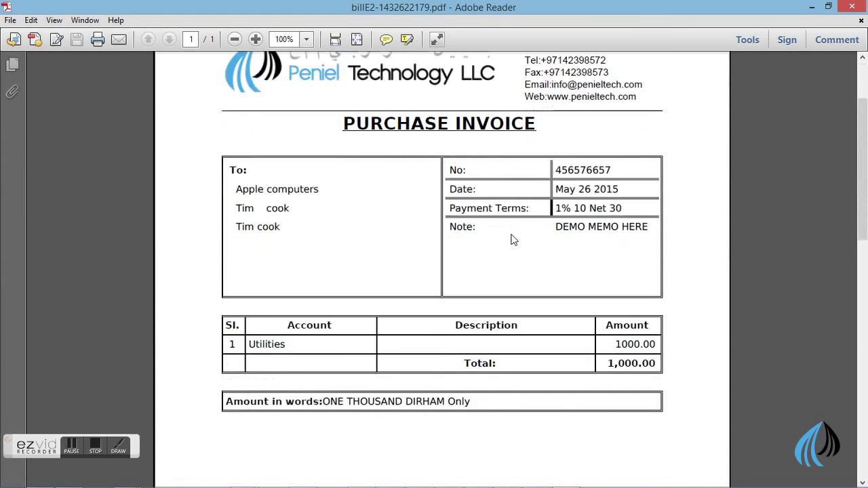
{"action": "scroll", "coordinate": [422, 379], "scroll_direction": "down", "scroll_amount": 1}
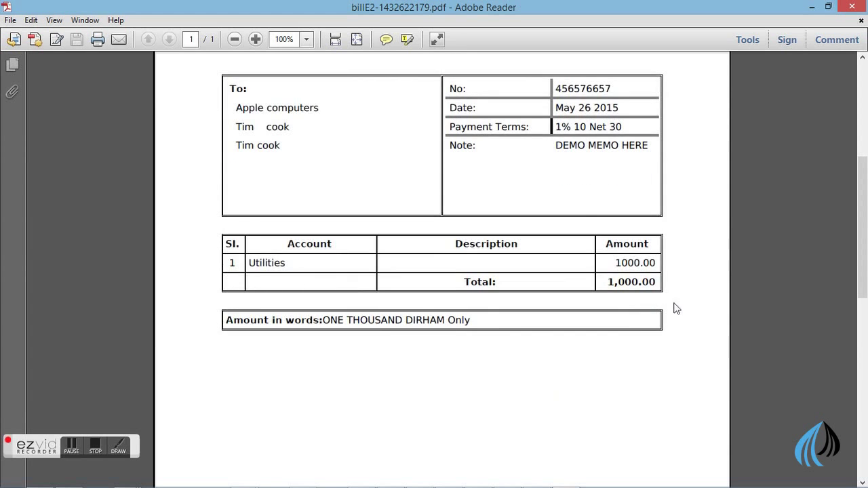
{"action": "scroll", "coordinate": [619, 256], "scroll_direction": "up", "scroll_amount": 1}
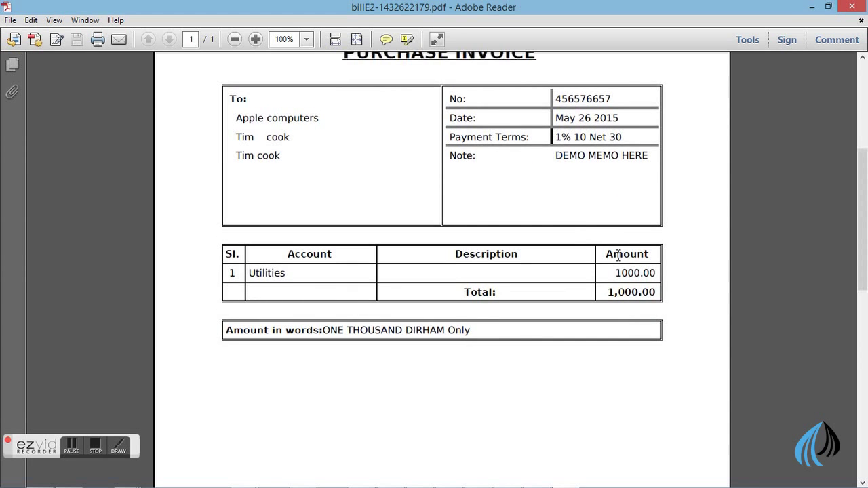
{"action": "left_click", "coordinate": [810, 7]}
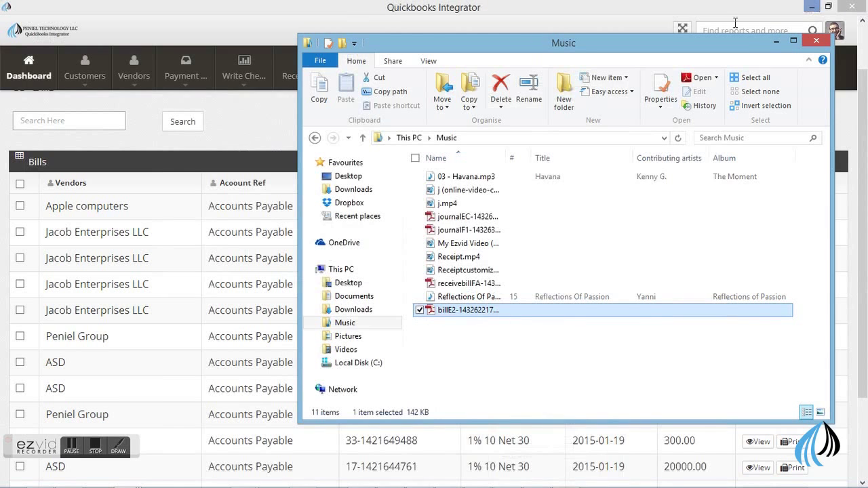
{"action": "left_click", "coordinate": [776, 40]}
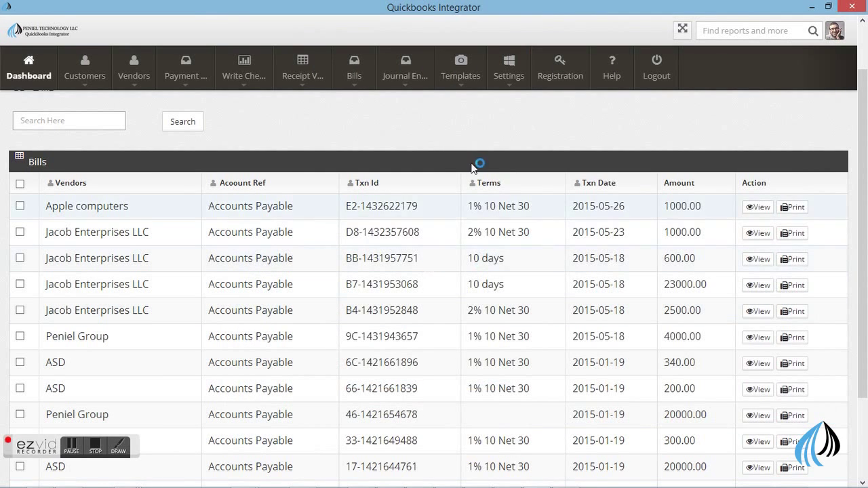
Step: Open the list of bill templates
{"action": "left_click", "coordinate": [459, 76]}
{"action": "mouse_move", "coordinate": [490, 162]}
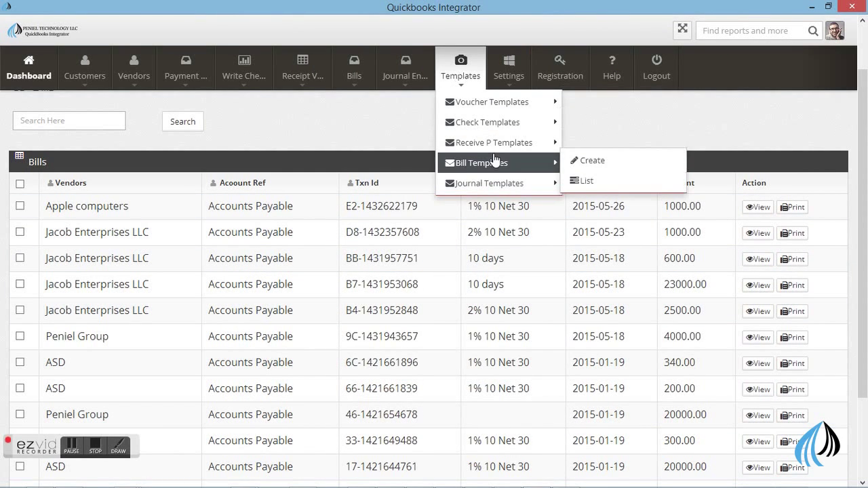
{"action": "left_click", "coordinate": [600, 161]}
{"action": "scroll", "coordinate": [570, 142], "scroll_direction": "down", "scroll_amount": 1}
{"action": "left_click", "coordinate": [451, 78]}
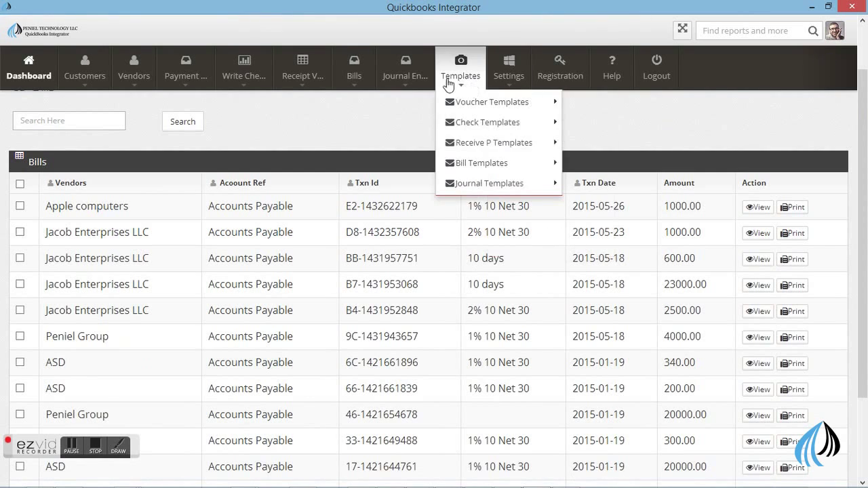
{"action": "mouse_move", "coordinate": [491, 163]}
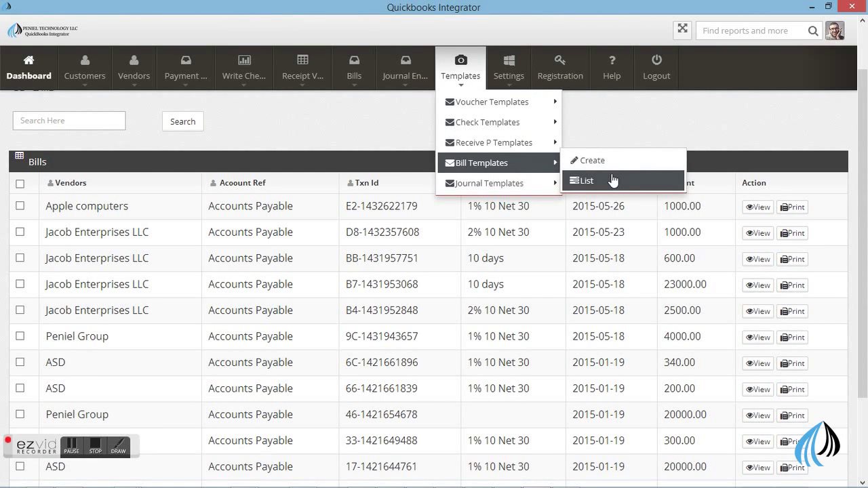
{"action": "left_click", "coordinate": [613, 181]}
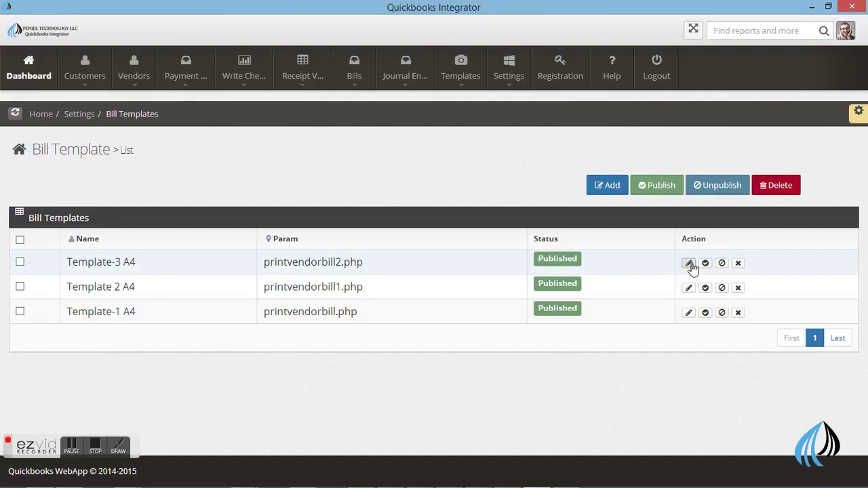
Step: Open the Template-3 A4 bill template for editing and enlarge its content editor to show more of the layout
{"action": "left_click", "coordinate": [689, 263]}
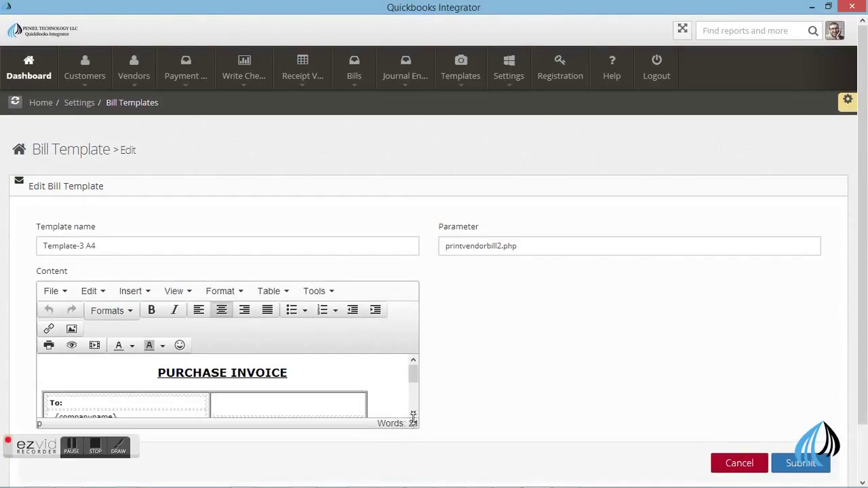
{"action": "left_click_drag", "start_coordinate": [413, 416], "coordinate": [441, 466]}
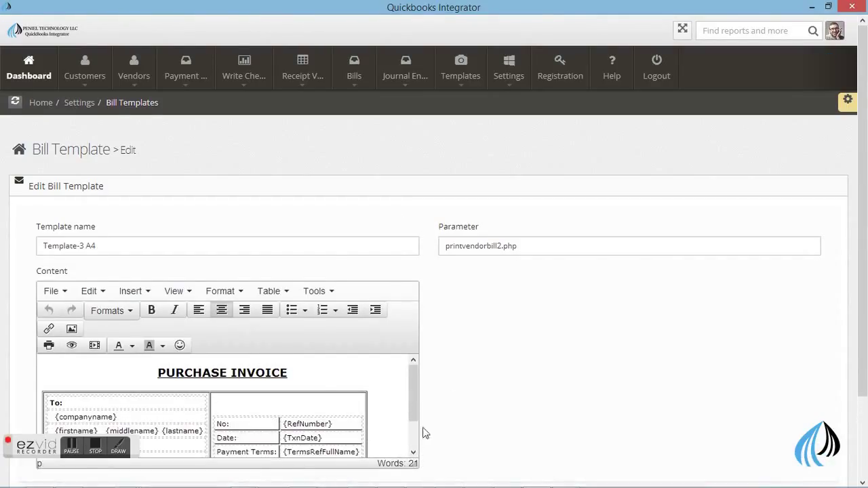
{"action": "scroll", "coordinate": [469, 362], "scroll_direction": "down", "scroll_amount": 1}
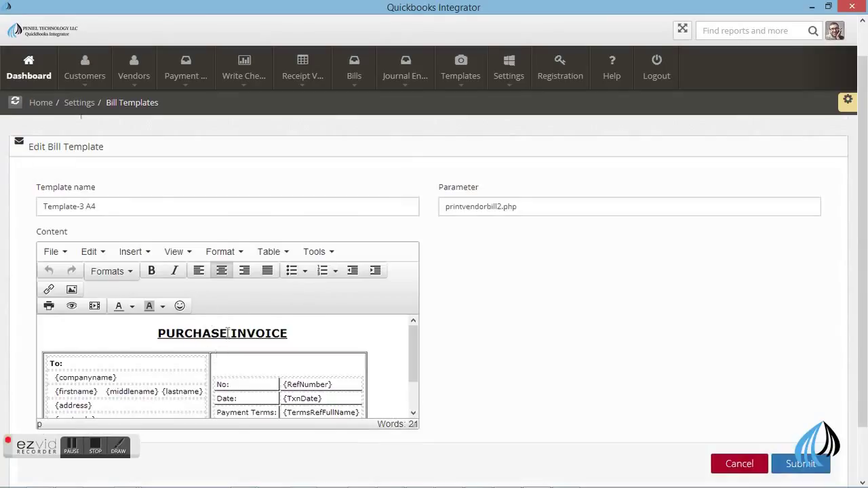
{"action": "left_click", "coordinate": [227, 333]}
{"action": "type", "text": "gg"}
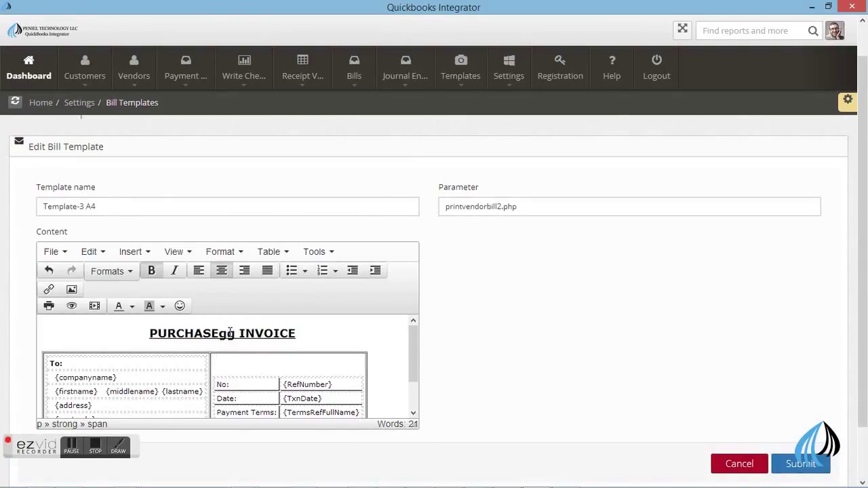
{"action": "key", "text": "BackSpace"}
{"action": "key", "text": "BackSpace"}
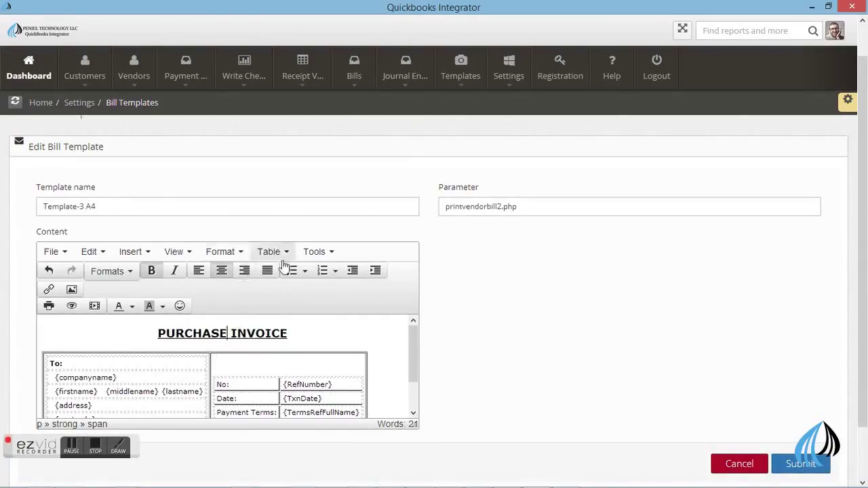
{"action": "left_click", "coordinate": [173, 254]}
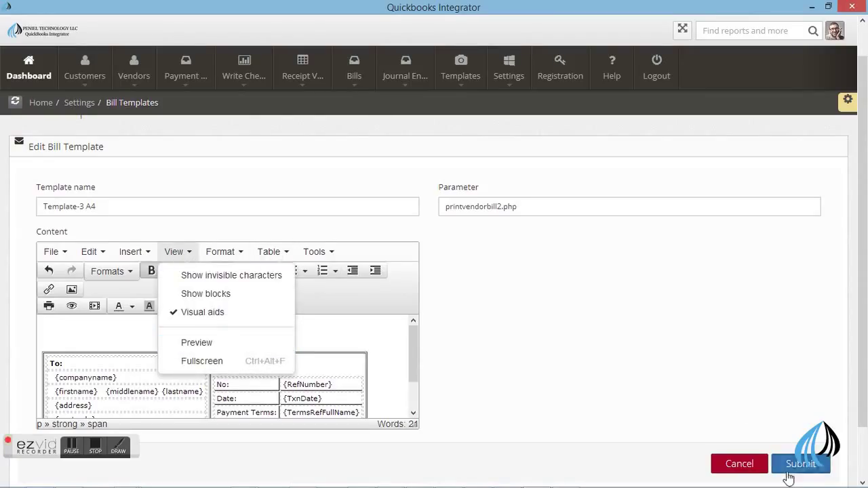
Step: Leave the template editor and open the settings page for bills
{"action": "mouse_move", "coordinate": [510, 65]}
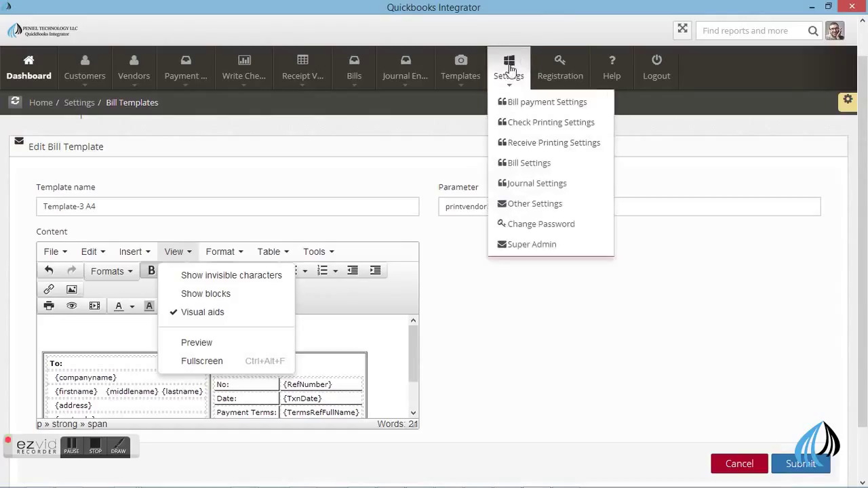
{"action": "left_click", "coordinate": [544, 168]}
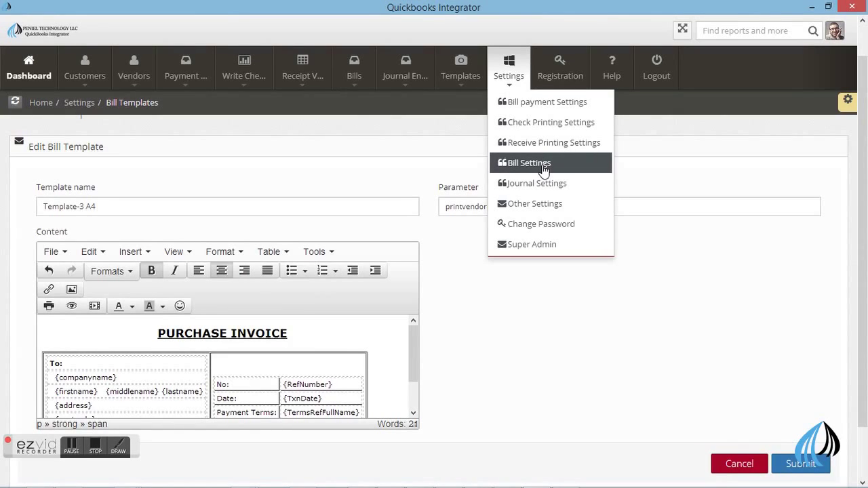
{"action": "left_click", "coordinate": [544, 168]}
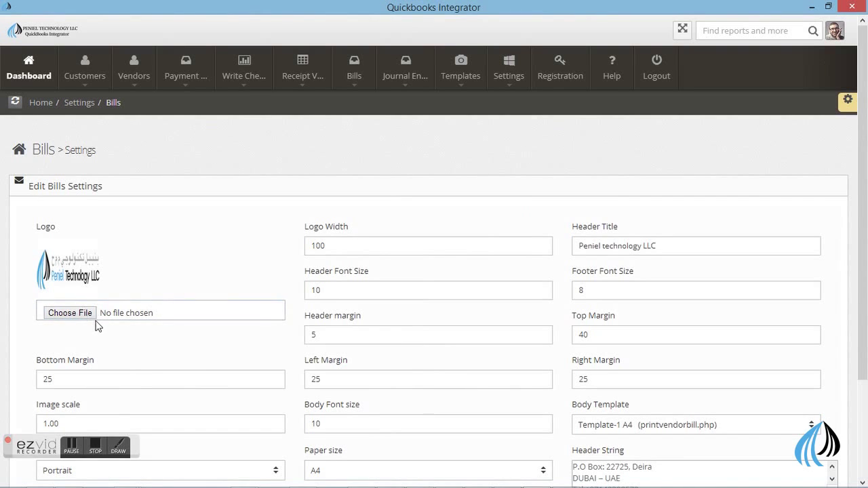
Step: Examine the bill print settings, from logo width, header title and header and footer font sizes to margins, image scale and body font size
{"action": "left_click", "coordinate": [324, 245]}
{"action": "left_click", "coordinate": [606, 248]}
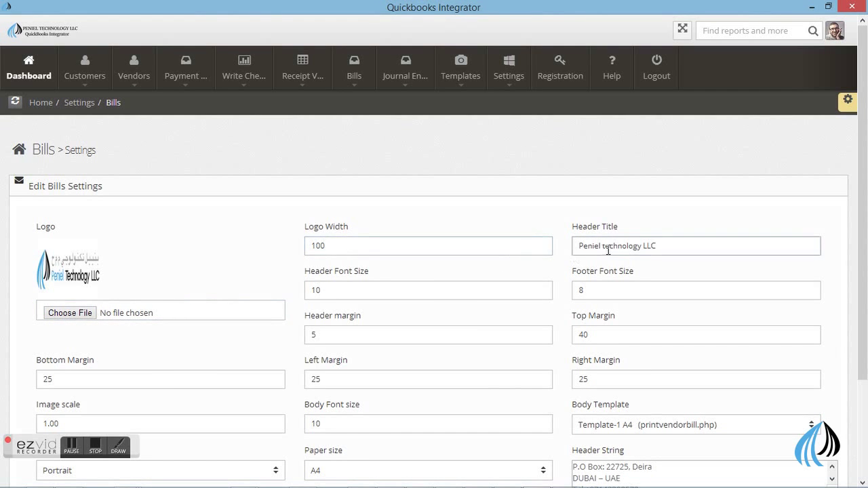
{"action": "left_click", "coordinate": [359, 289]}
{"action": "scroll", "coordinate": [360, 291], "scroll_direction": "down", "scroll_amount": 1}
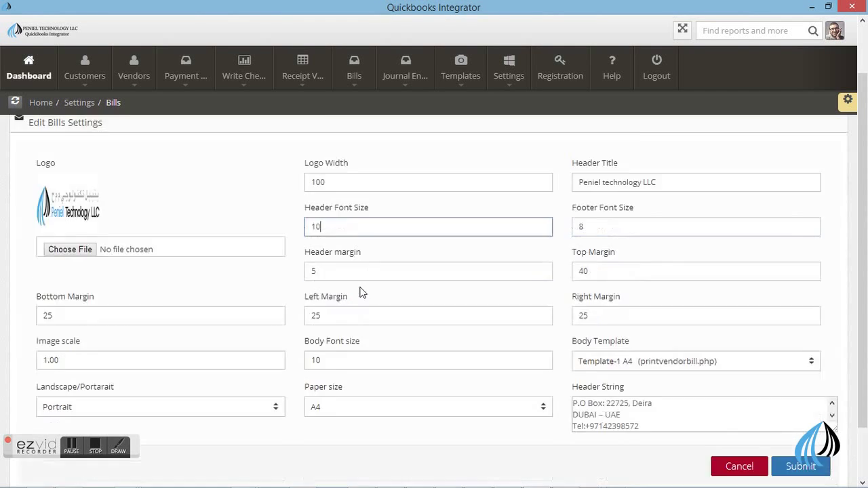
{"action": "left_click", "coordinate": [621, 234]}
{"action": "left_click", "coordinate": [357, 269]}
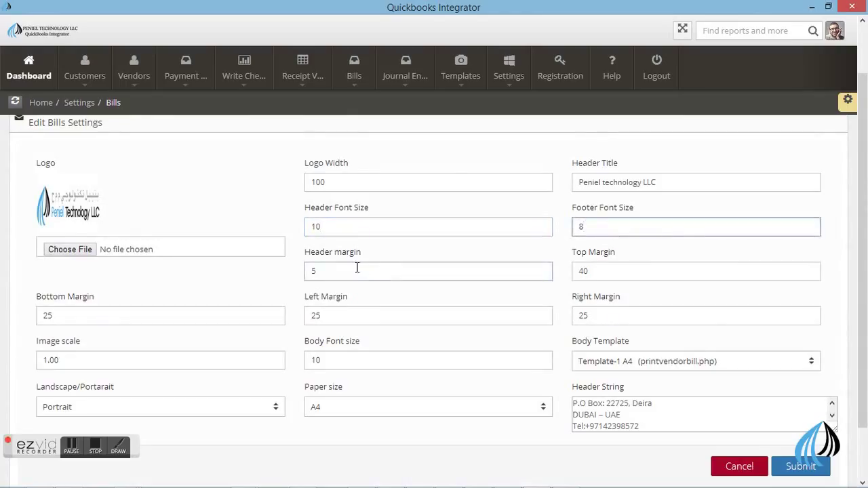
{"action": "left_click", "coordinate": [610, 275]}
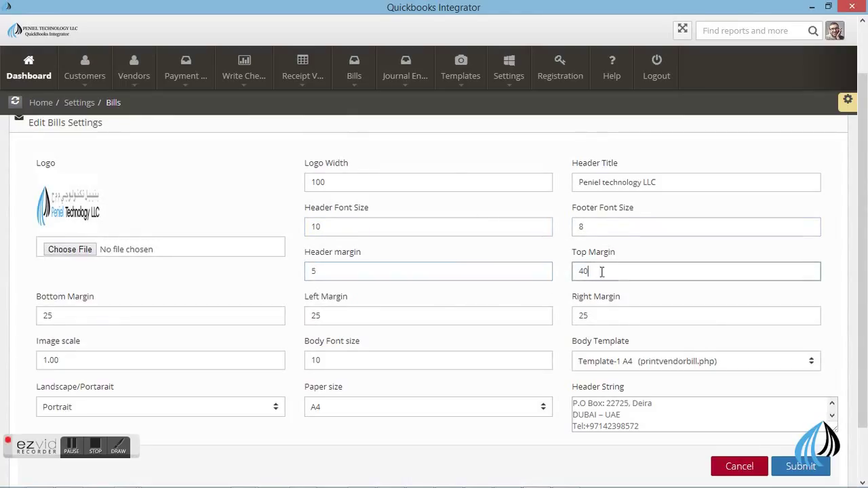
{"action": "left_click", "coordinate": [205, 318]}
{"action": "left_click", "coordinate": [354, 317]}
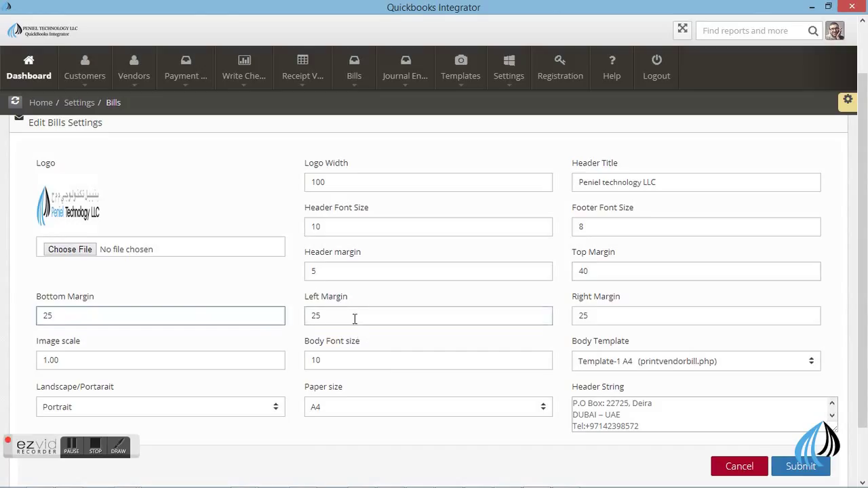
{"action": "left_click", "coordinate": [590, 319]}
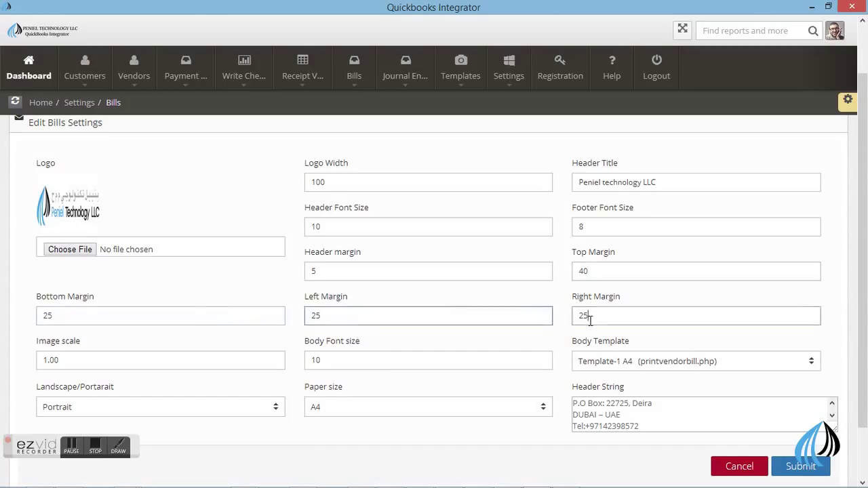
{"action": "left_click", "coordinate": [90, 364]}
{"action": "left_click", "coordinate": [327, 362]}
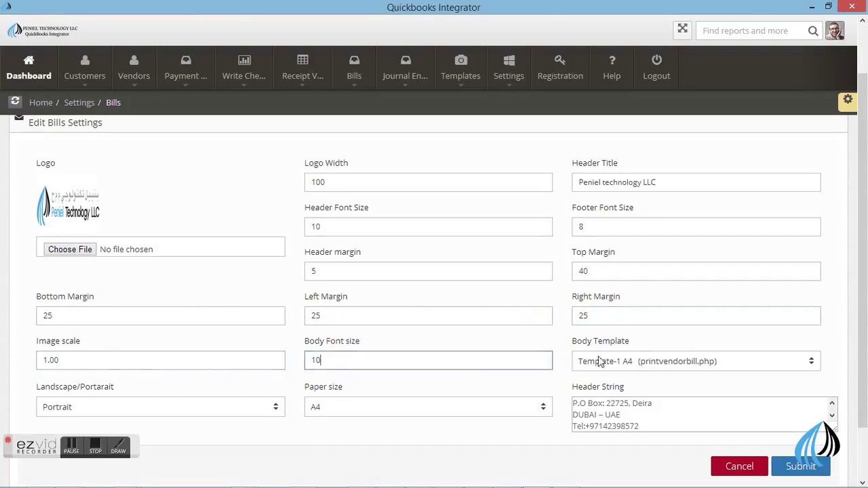
Step: Examine the available options for the bill's body template, page orientation and paper size without changing the selections
{"action": "left_click", "coordinate": [653, 359]}
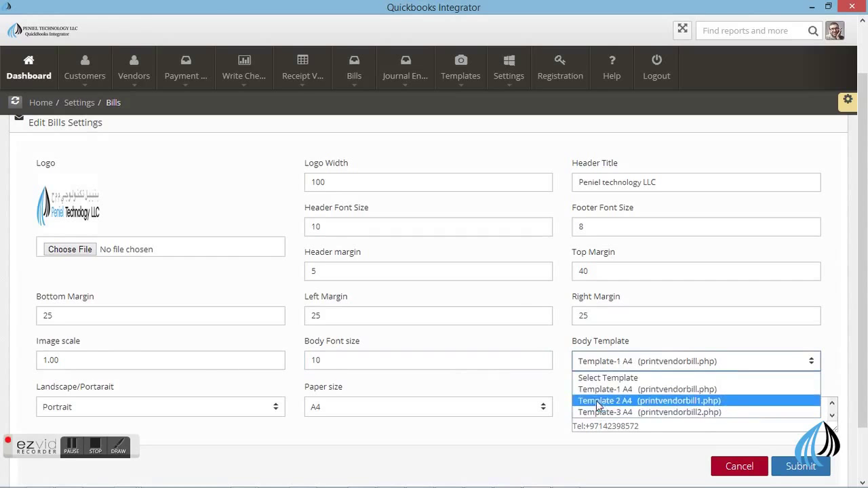
{"action": "scroll", "coordinate": [398, 364], "scroll_direction": "down", "scroll_amount": 1}
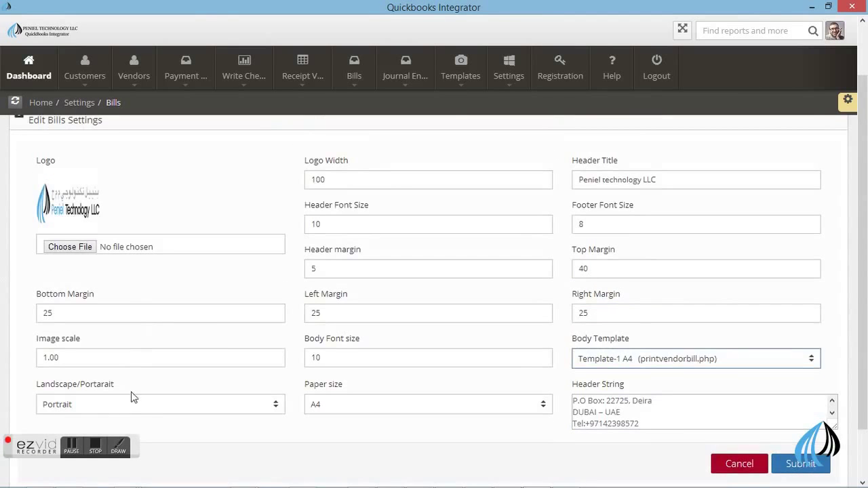
{"action": "left_click", "coordinate": [137, 411]}
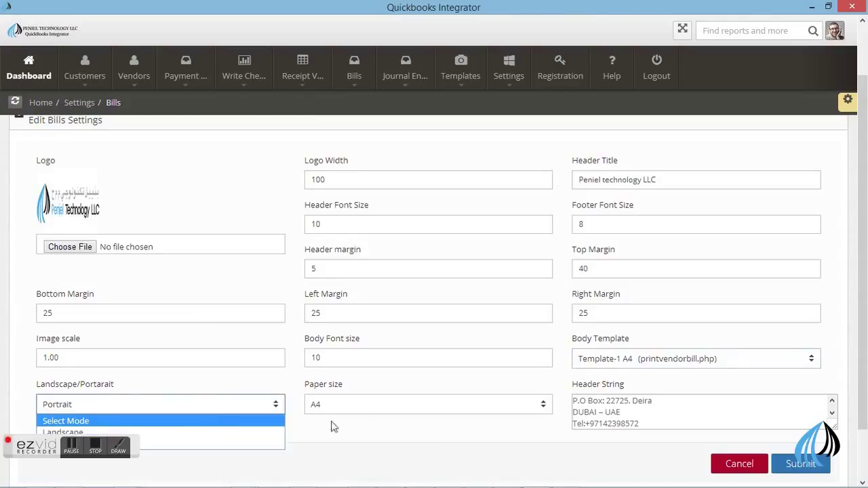
{"action": "scroll", "coordinate": [527, 424], "scroll_direction": "down", "scroll_amount": 1}
{"action": "left_click", "coordinate": [126, 338]}
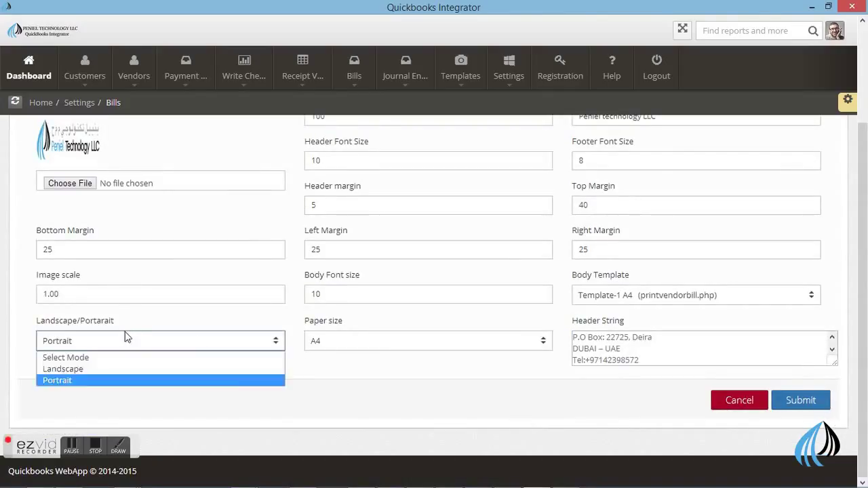
{"action": "left_click", "coordinate": [367, 346]}
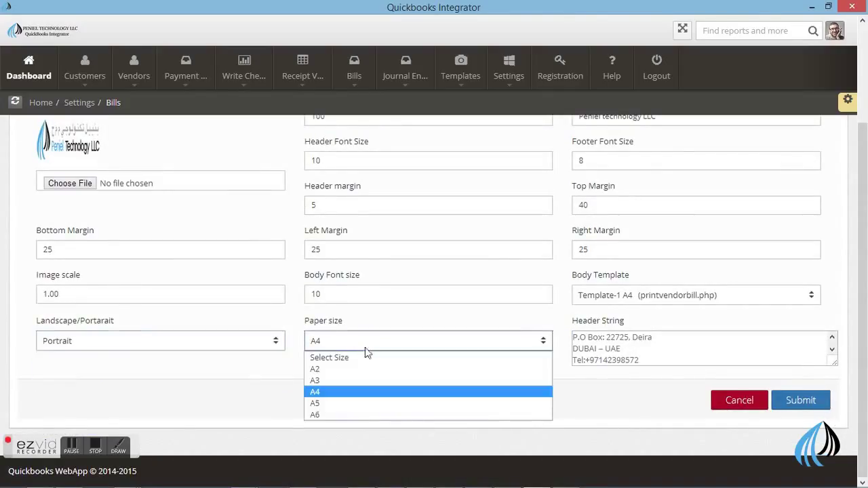
{"action": "left_click", "coordinate": [240, 403]}
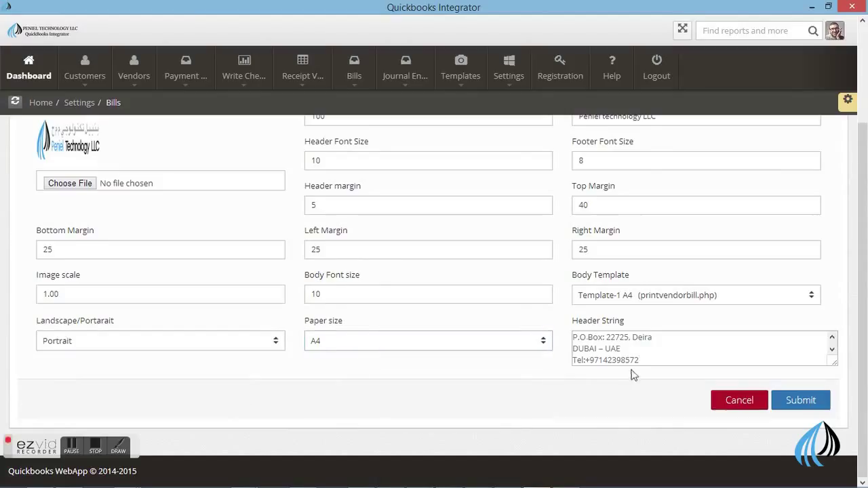
Step: Open the help documentation and examine its paper settings table for A5 and A4
{"action": "left_click", "coordinate": [613, 67]}
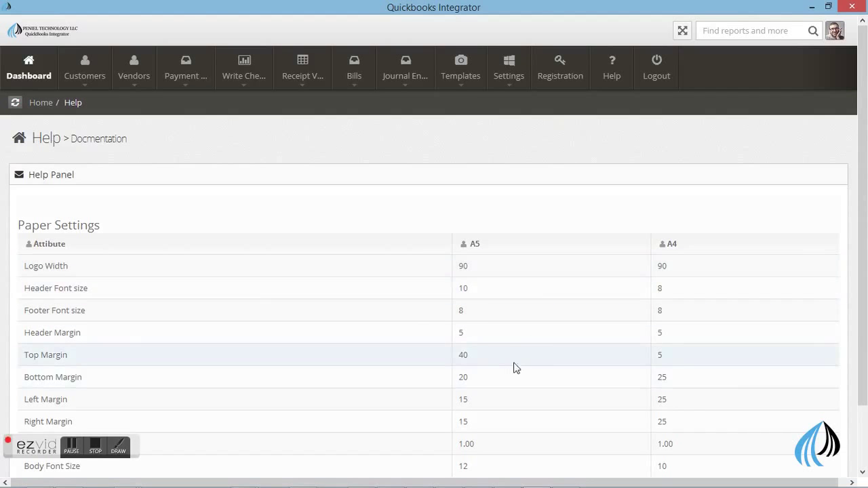
{"action": "scroll", "coordinate": [513, 366], "scroll_direction": "down", "scroll_amount": 2}
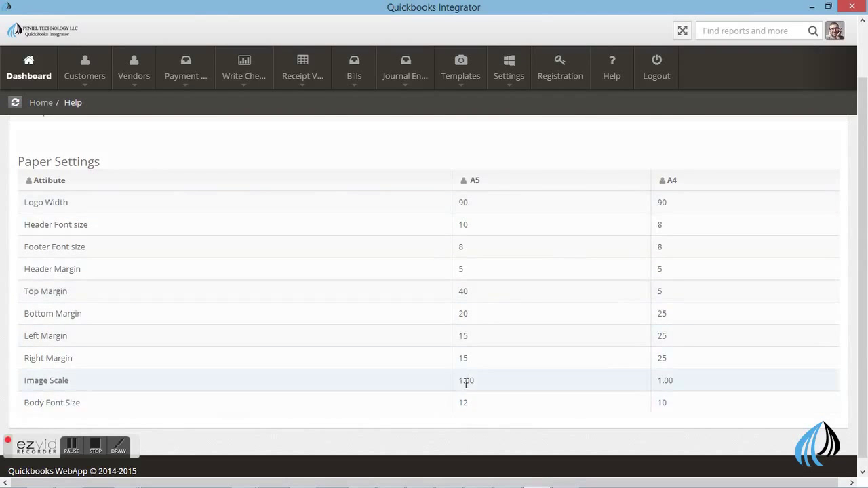
{"action": "scroll", "coordinate": [346, 180], "scroll_direction": "up", "scroll_amount": 2}
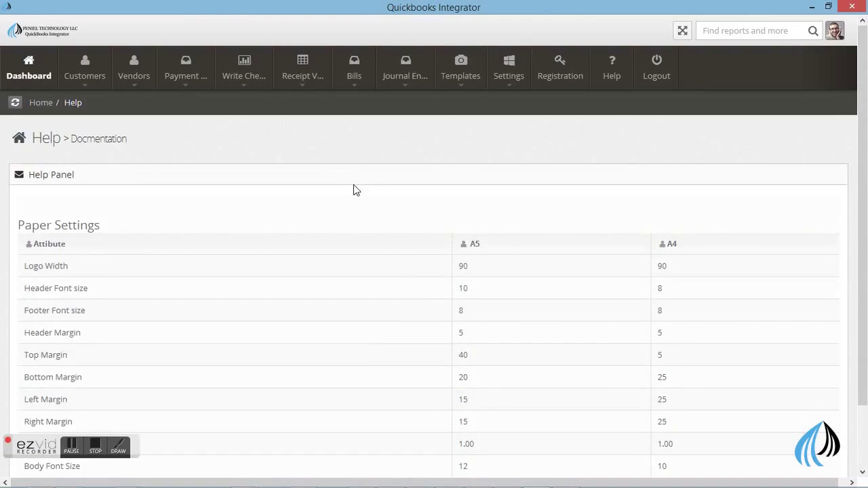
Step: Log out of Quickbooks Integrator
{"action": "left_click", "coordinate": [656, 80]}
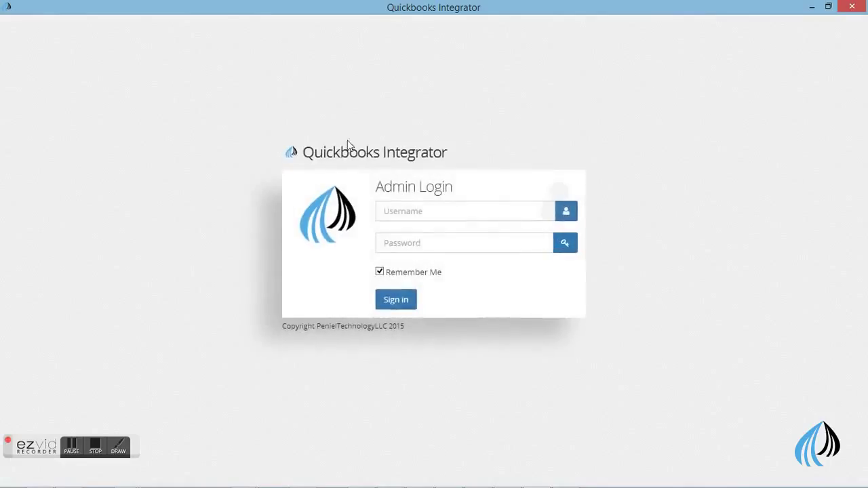